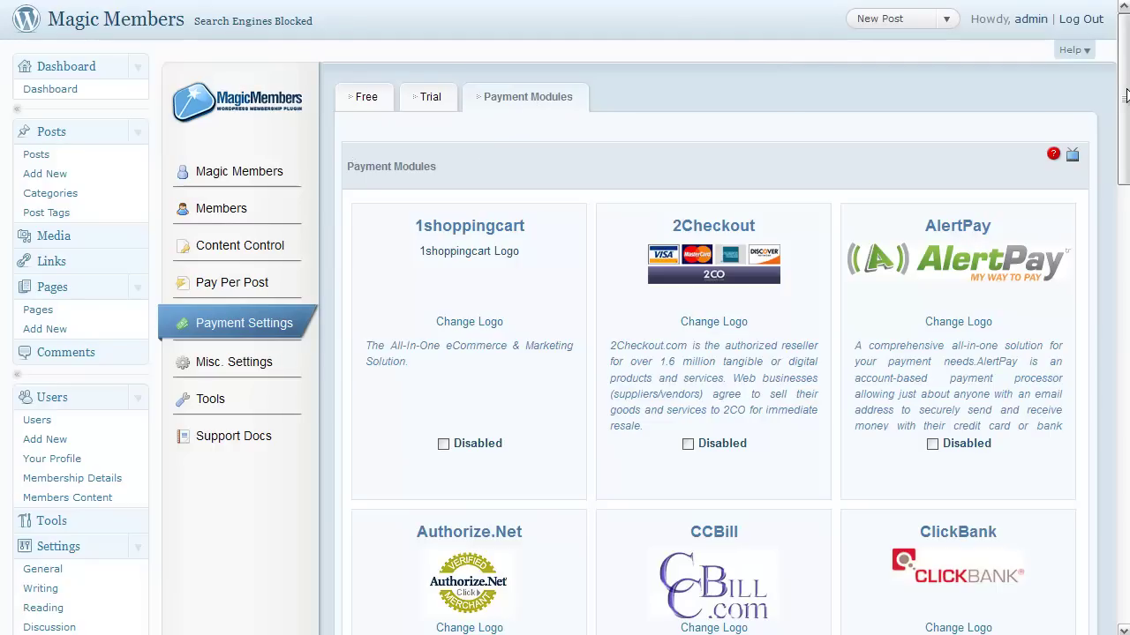
# Enable the Authorize.Net, ClickBank and PayPal Standard payment modules, then return to the top of the page.
pyautogui.moveTo(1126, 95)
pyautogui.mouseDown()
pyautogui.moveTo(1117, 517)
pyautogui.moveTo(1121, 88)
pyautogui.mouseUp()
pyautogui.scroll(-5, 688, 441)
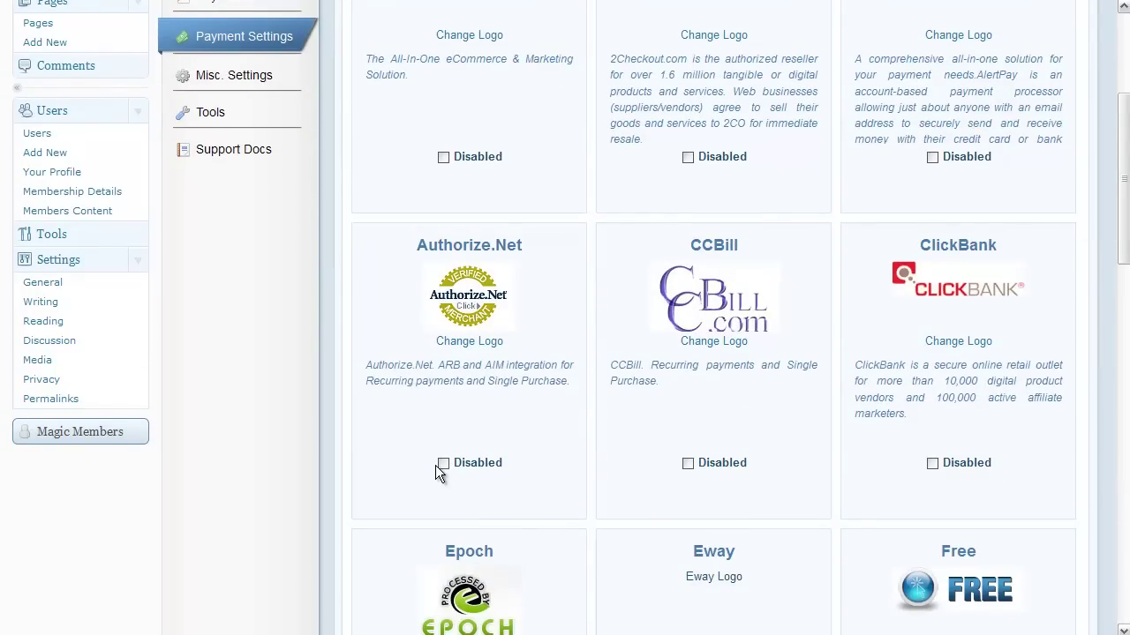
pyautogui.click(442, 464)
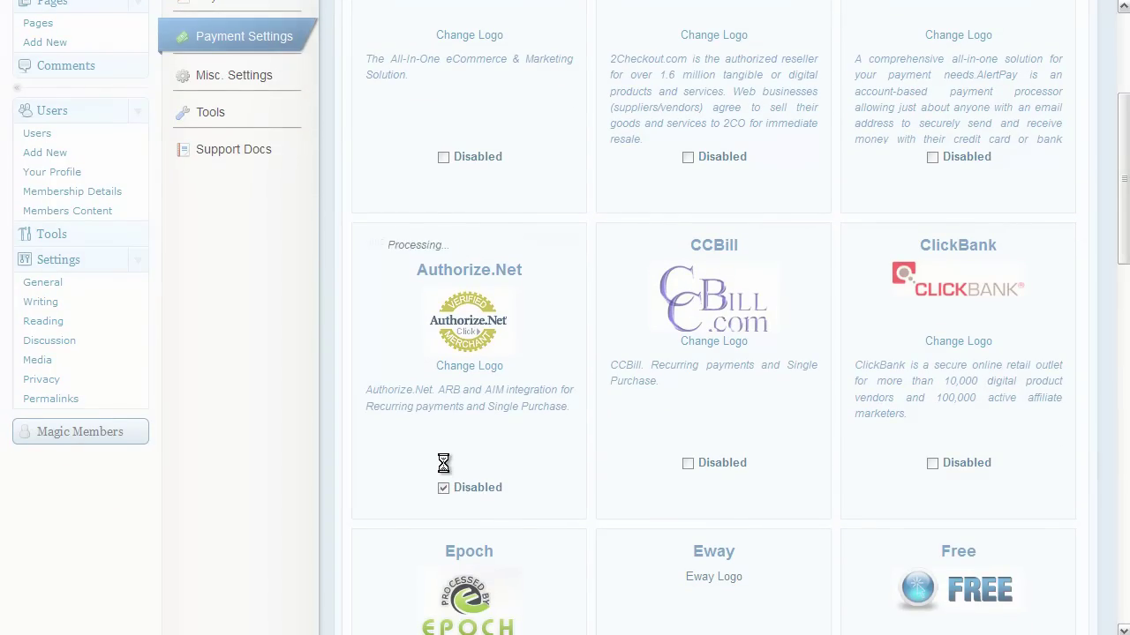
pyautogui.click(933, 464)
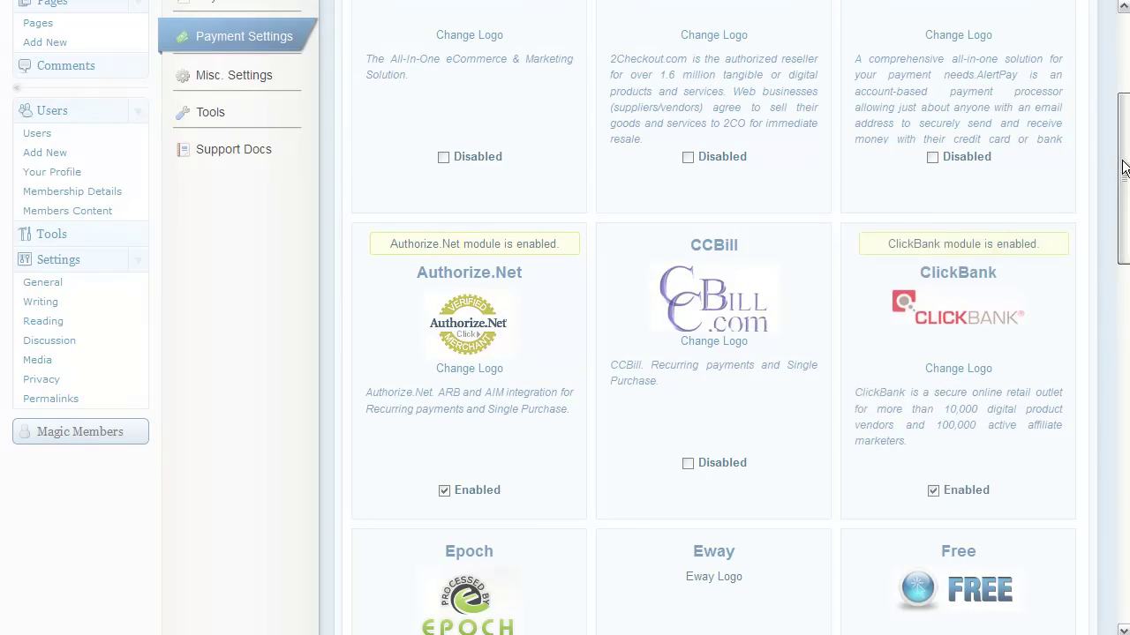
pyautogui.moveTo(1123, 168); pyautogui.dragTo(1114, 430)
pyautogui.click(687, 447)
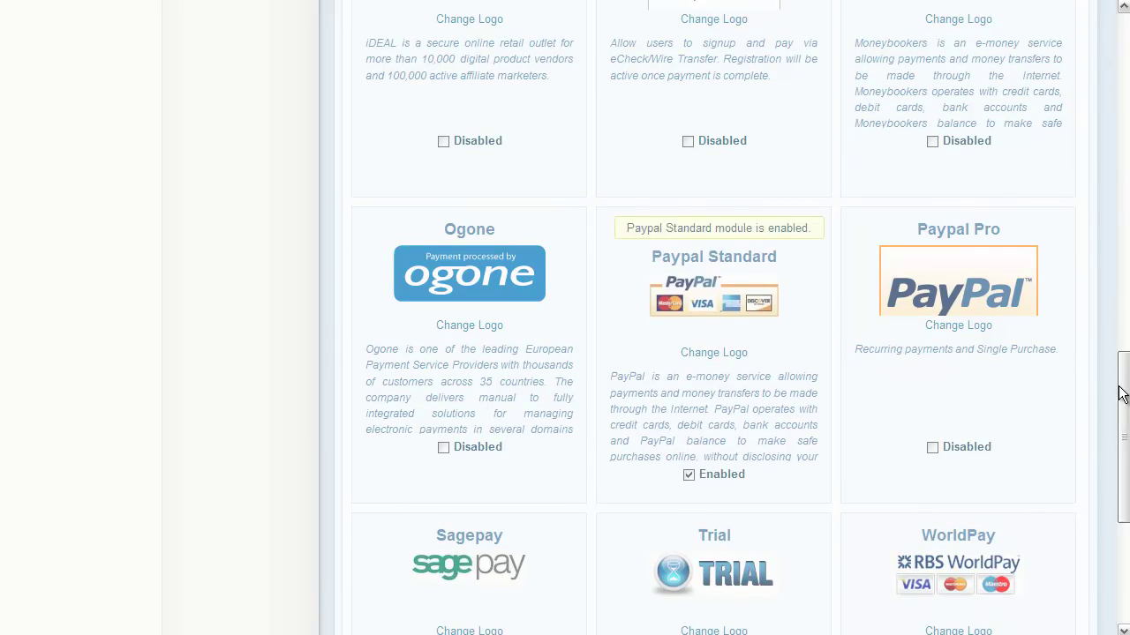
pyautogui.moveTo(1123, 392); pyautogui.dragTo(1123, 53)
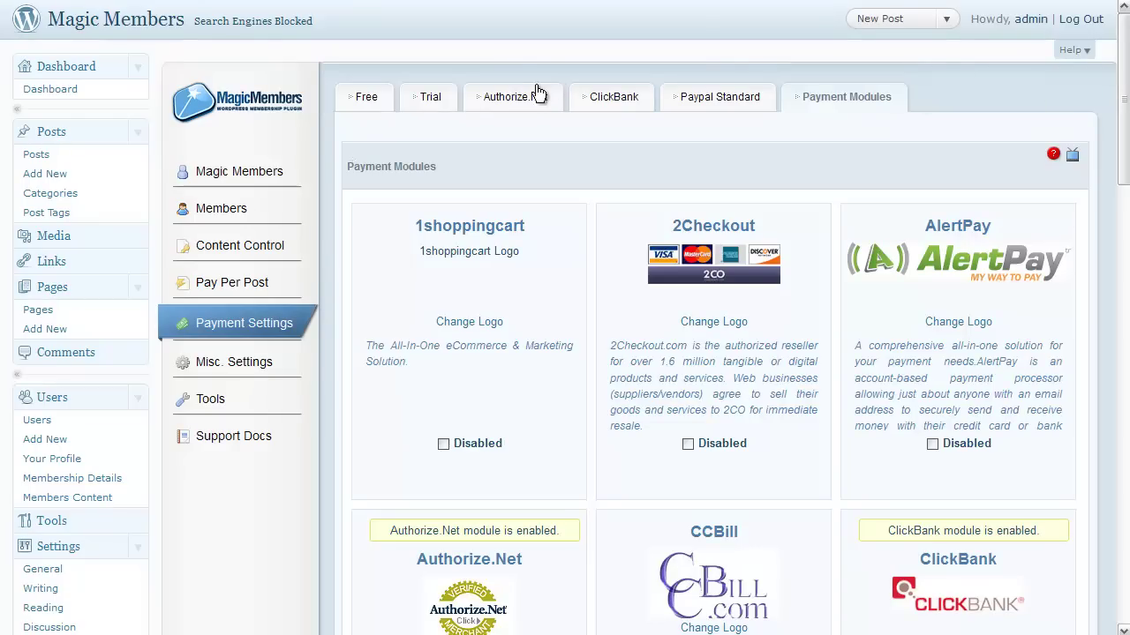
# Open the Authorize.Net settings tab and look through its fields, including post purchase price 4 and success title 'Thank You'.
pyautogui.click(518, 104)
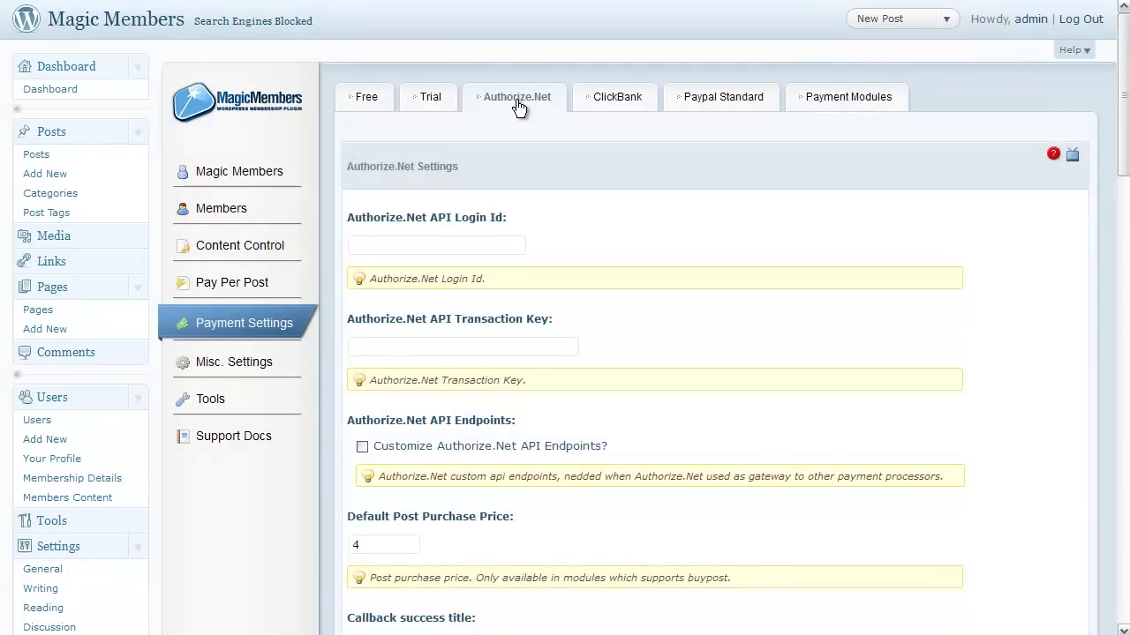
pyautogui.scroll(-3, 569, 205)
pyautogui.scroll(-3, 569, 206)
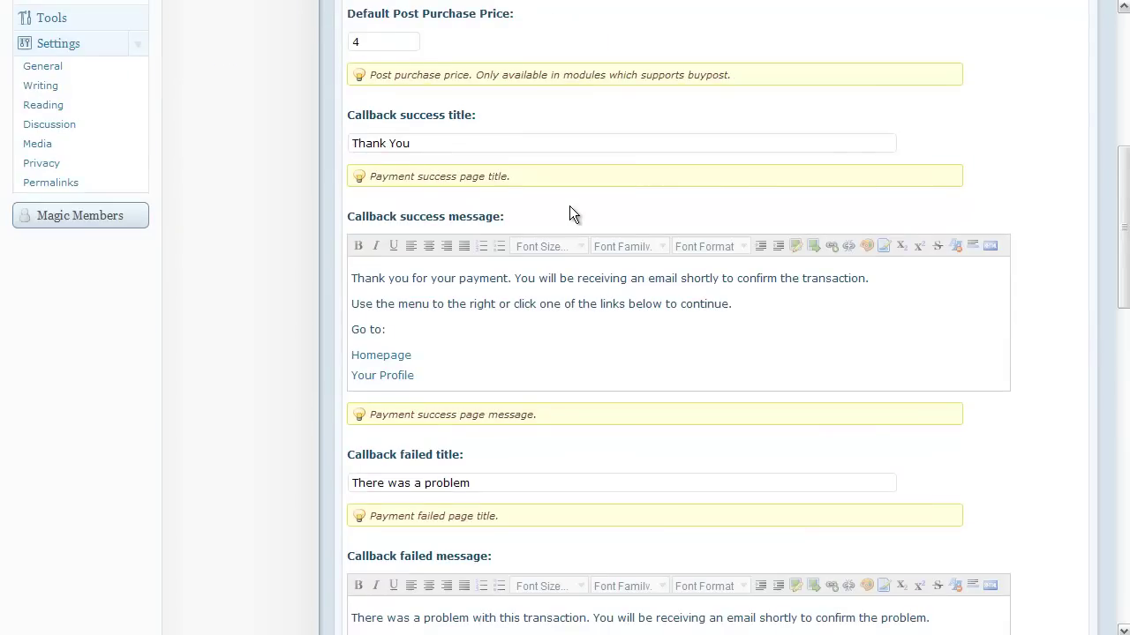
pyautogui.scroll(-4, 570, 208)
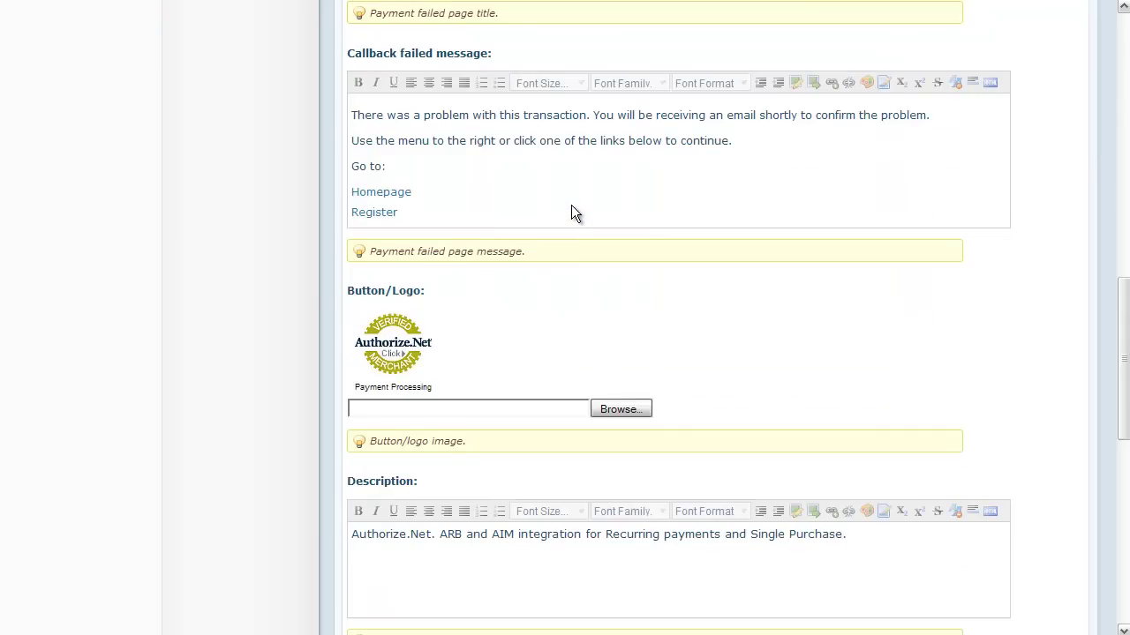
pyautogui.scroll(-4, 571, 206)
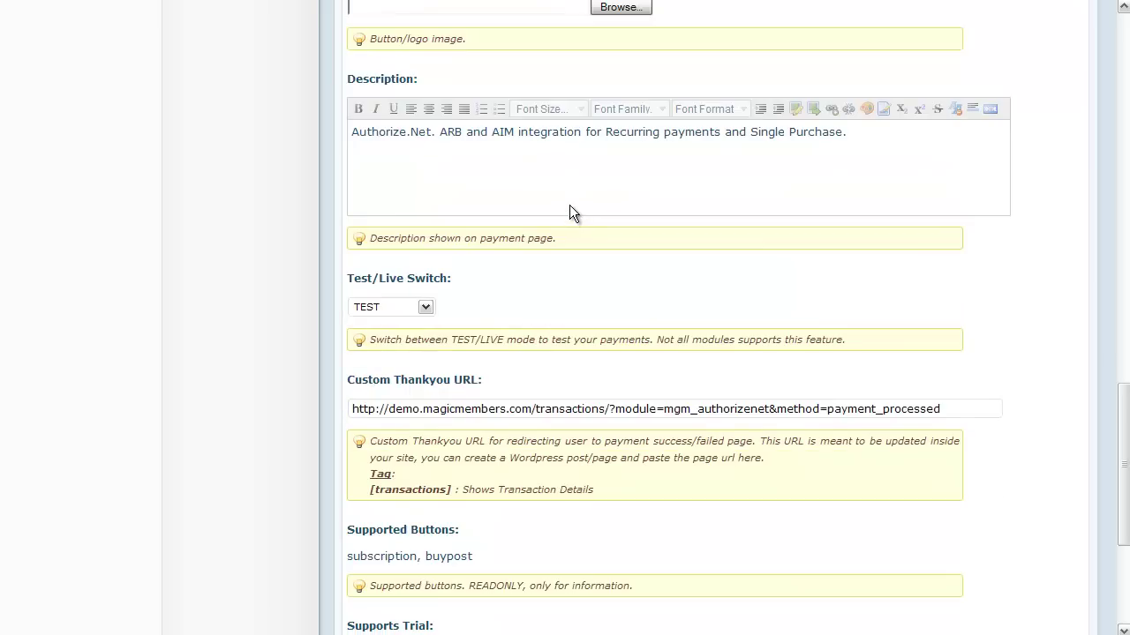
pyautogui.scroll(-1, 569, 204)
pyautogui.scroll(-1, 569, 204)
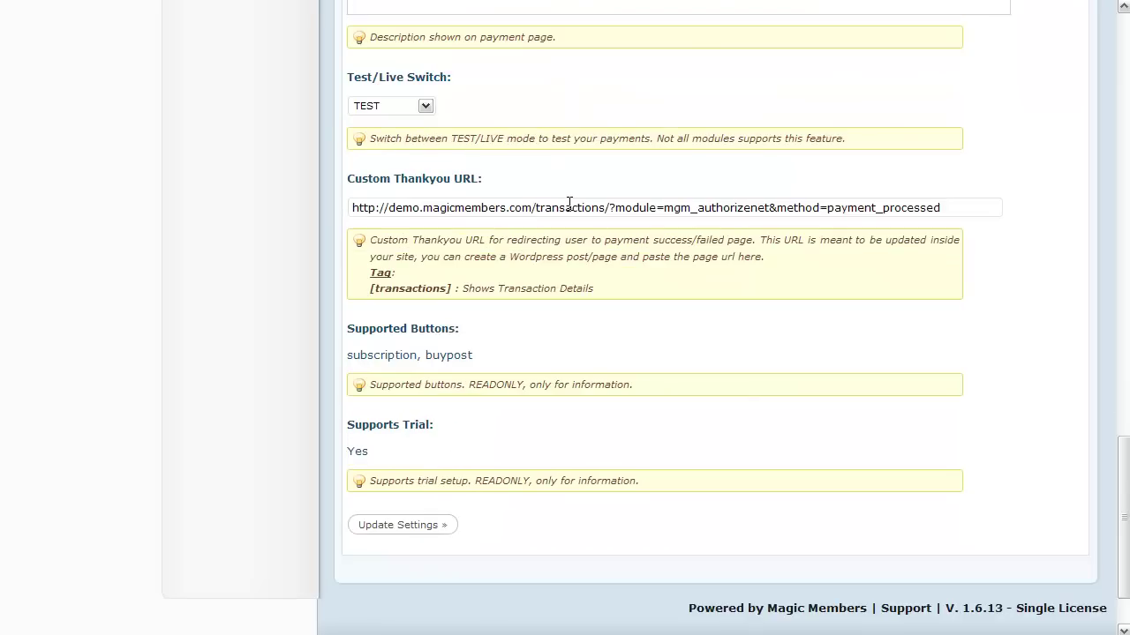
pyautogui.scroll(11, 569, 204)
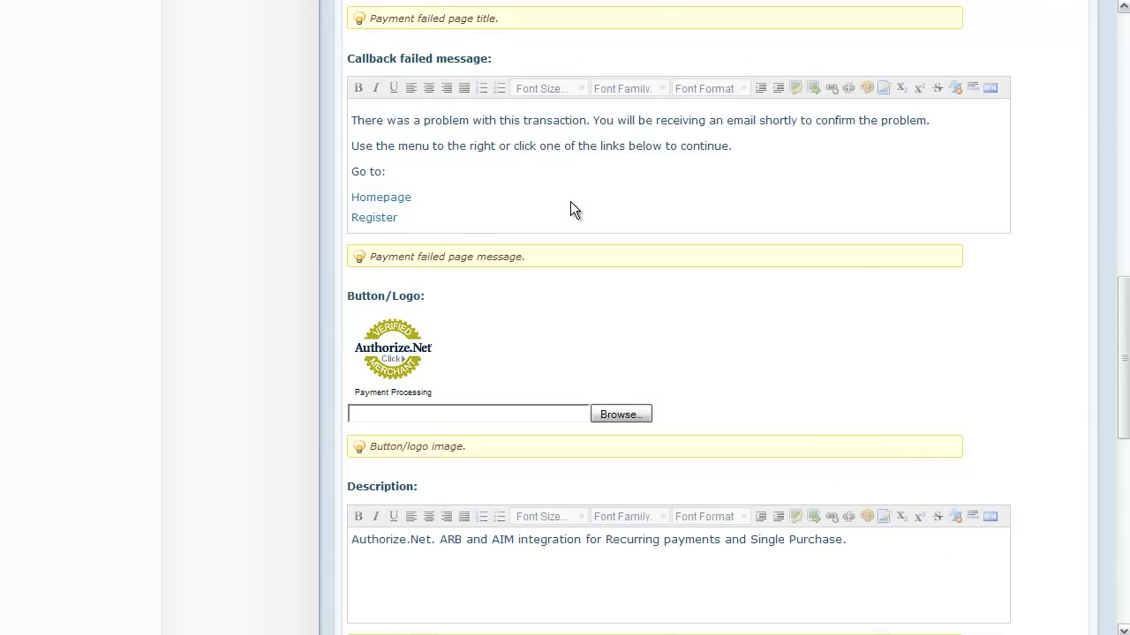
pyautogui.scroll(5, 570, 208)
pyautogui.scroll(-1, 570, 203)
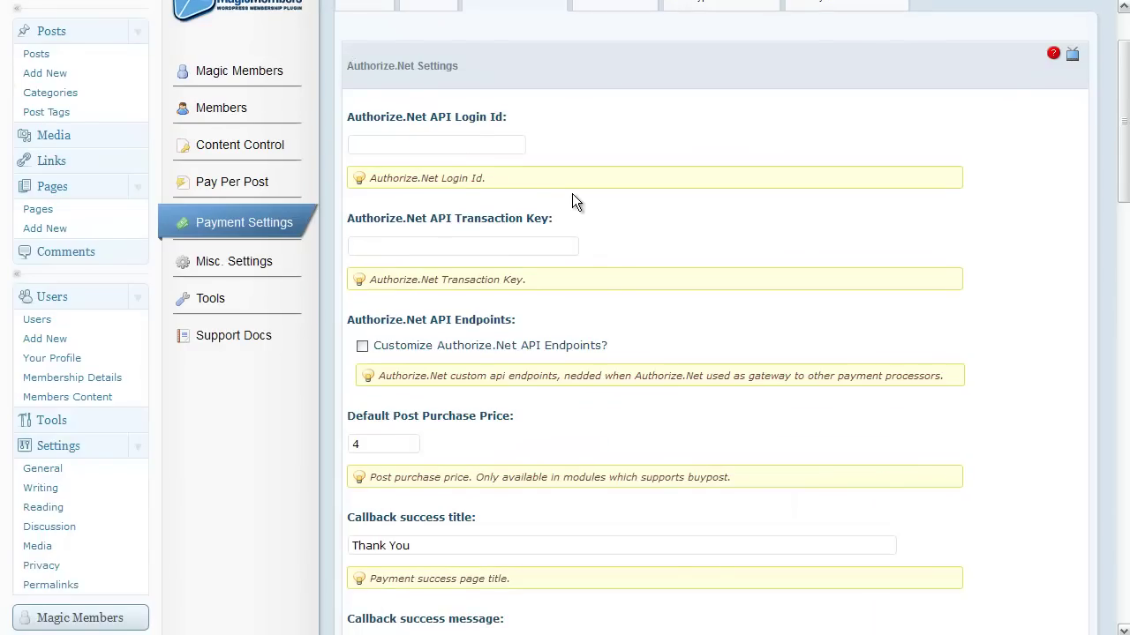
pyautogui.scroll(1, 572, 201)
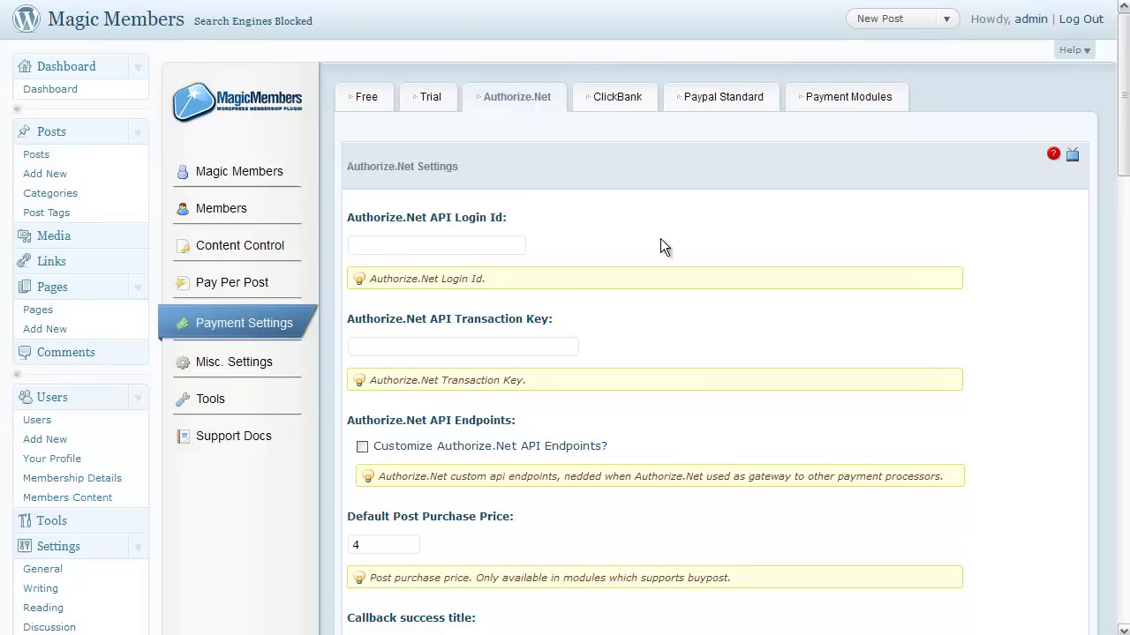
# Select the empty Authorize.Net API Login Id and Transaction Key fields.
pyautogui.click(464, 242)
pyautogui.click(555, 344)
pyautogui.scroll(-3, 555, 344)
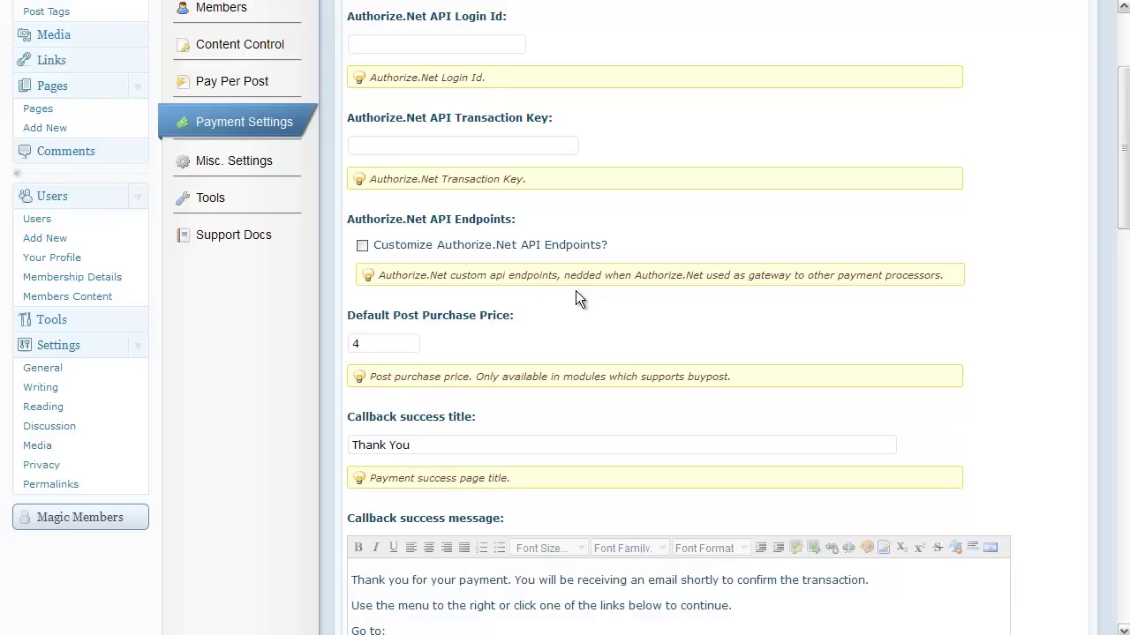
pyautogui.scroll(-2, 585, 293)
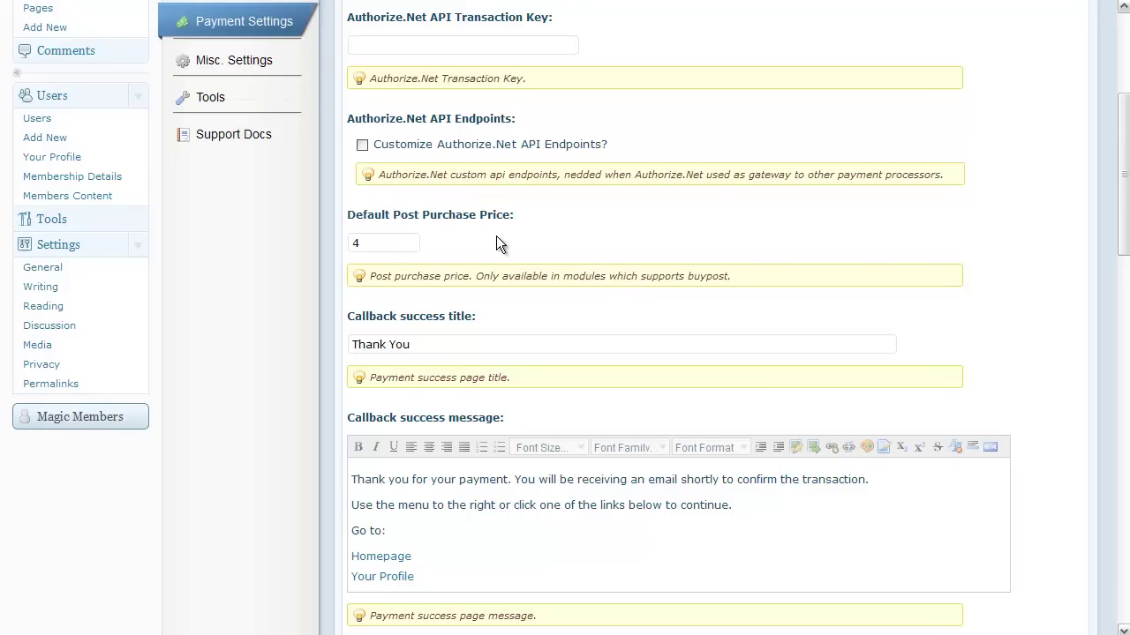
pyautogui.scroll(-2, 508, 241)
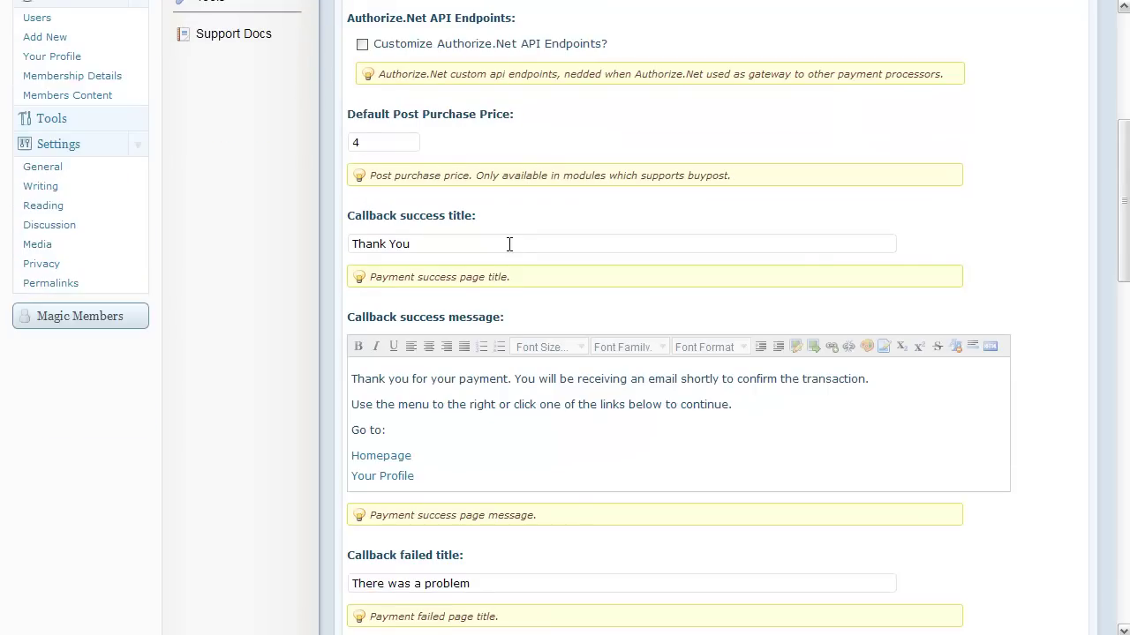
pyautogui.scroll(-2, 509, 244)
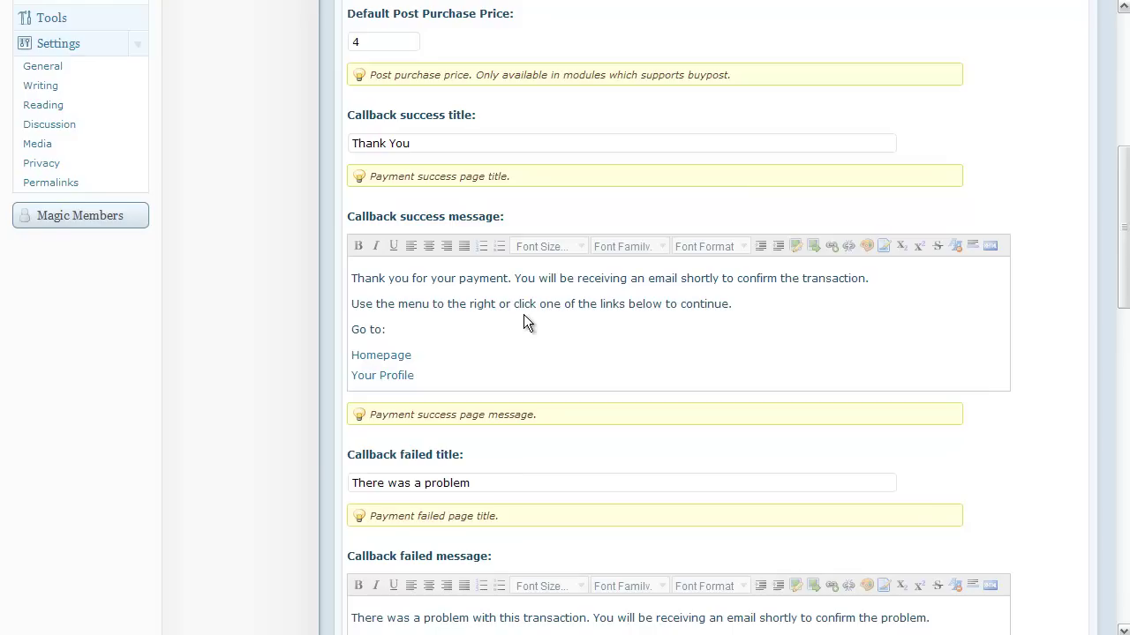
pyautogui.scroll(-2, 523, 316)
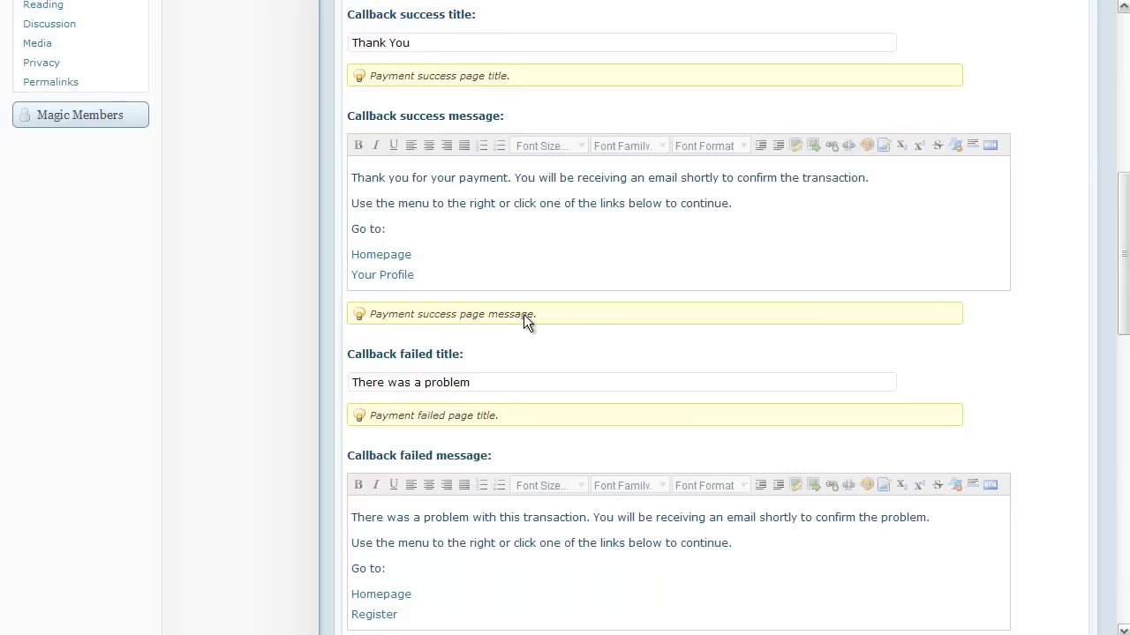
pyautogui.scroll(-2, 523, 316)
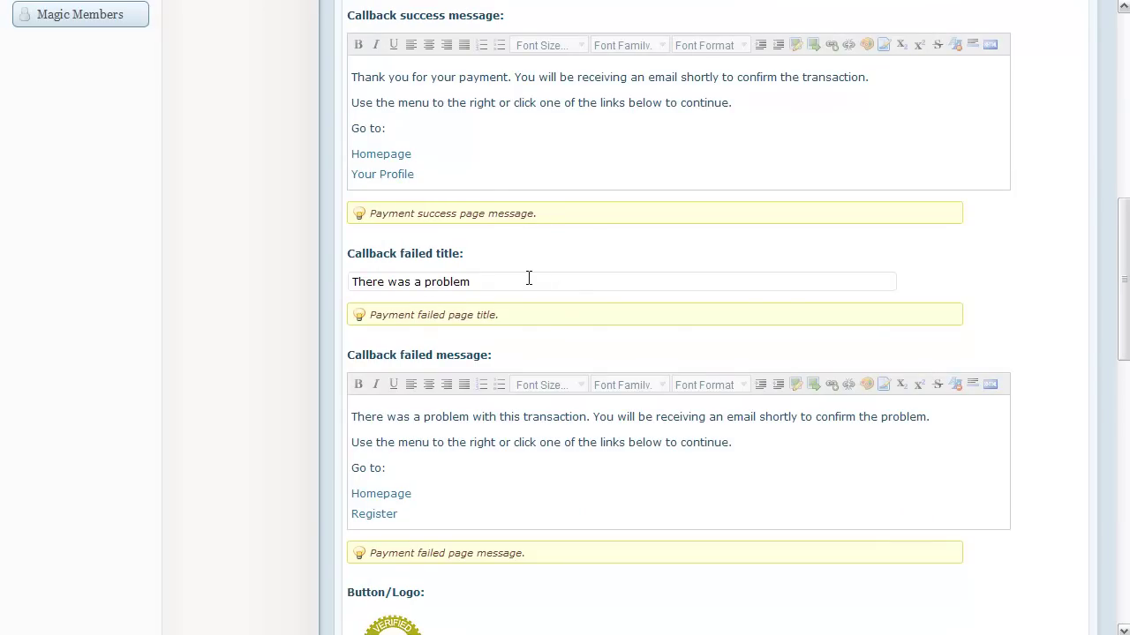
pyautogui.scroll(-4, 529, 278)
pyautogui.scroll(-4, 529, 289)
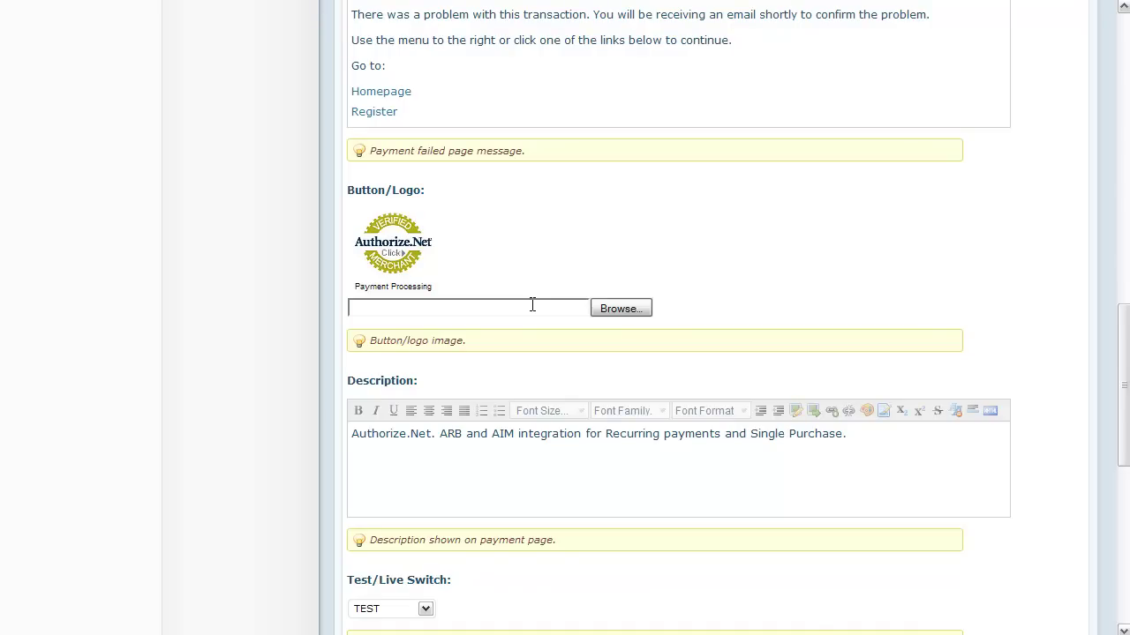
pyautogui.scroll(-4, 532, 304)
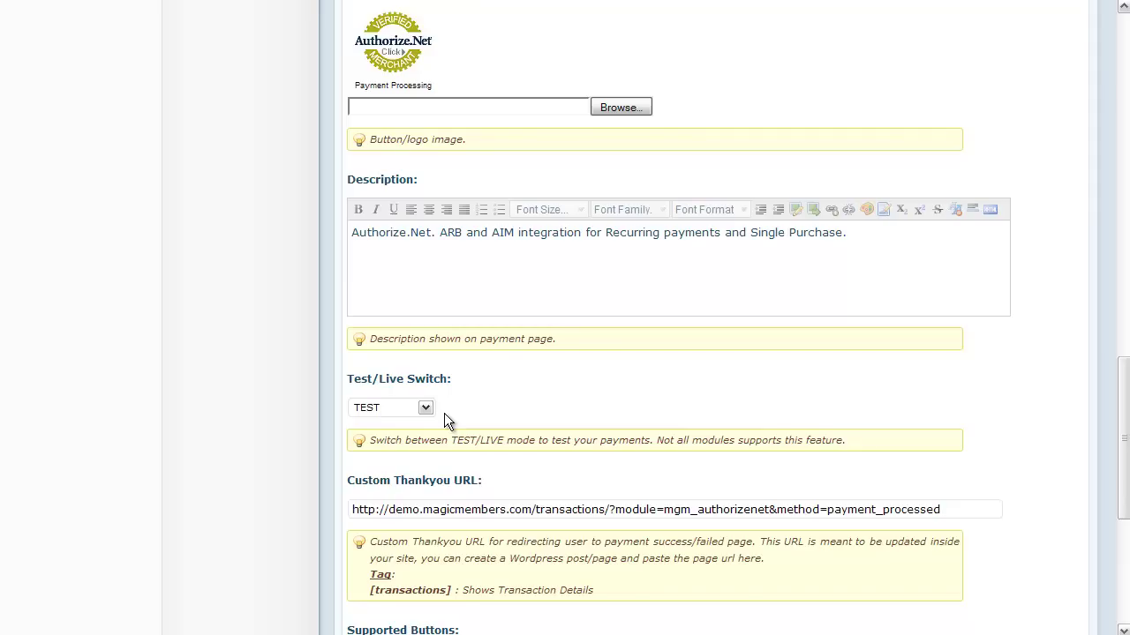
pyautogui.scroll(-1, 444, 414)
pyautogui.scroll(-1, 443, 413)
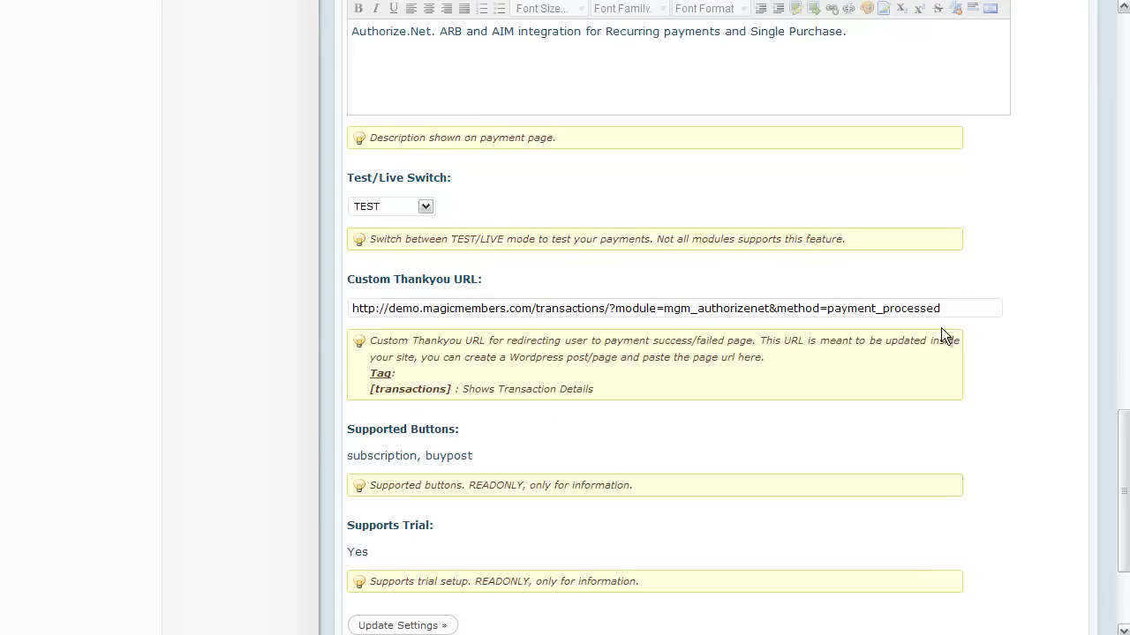
pyautogui.scroll(-2, 696, 443)
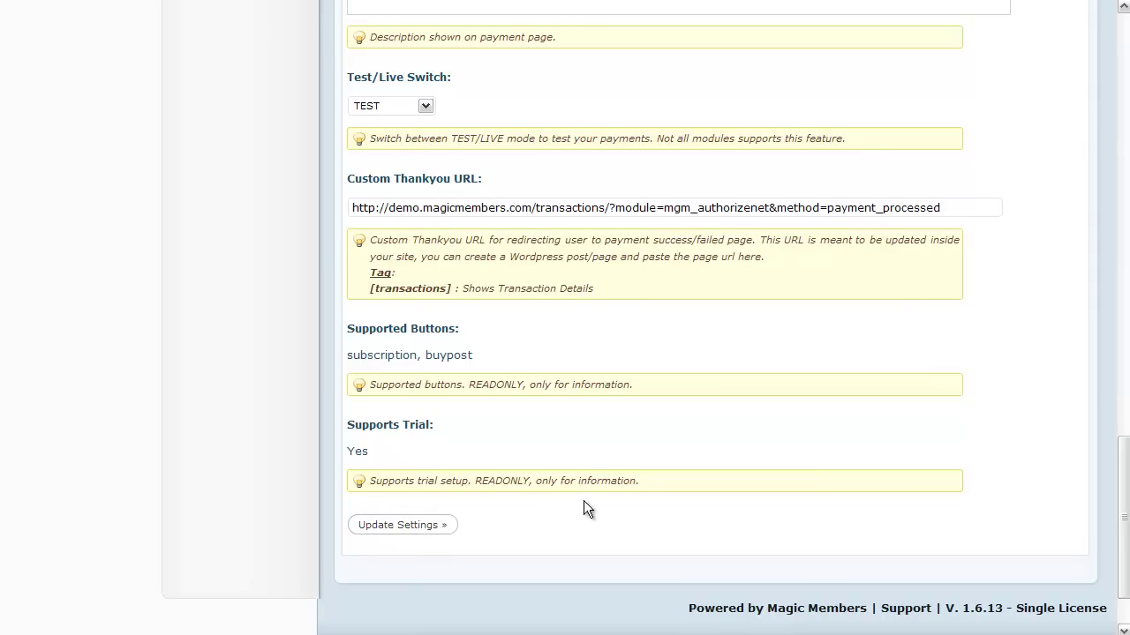
pyautogui.moveTo(1122, 491); pyautogui.dragTo(1125, 58)
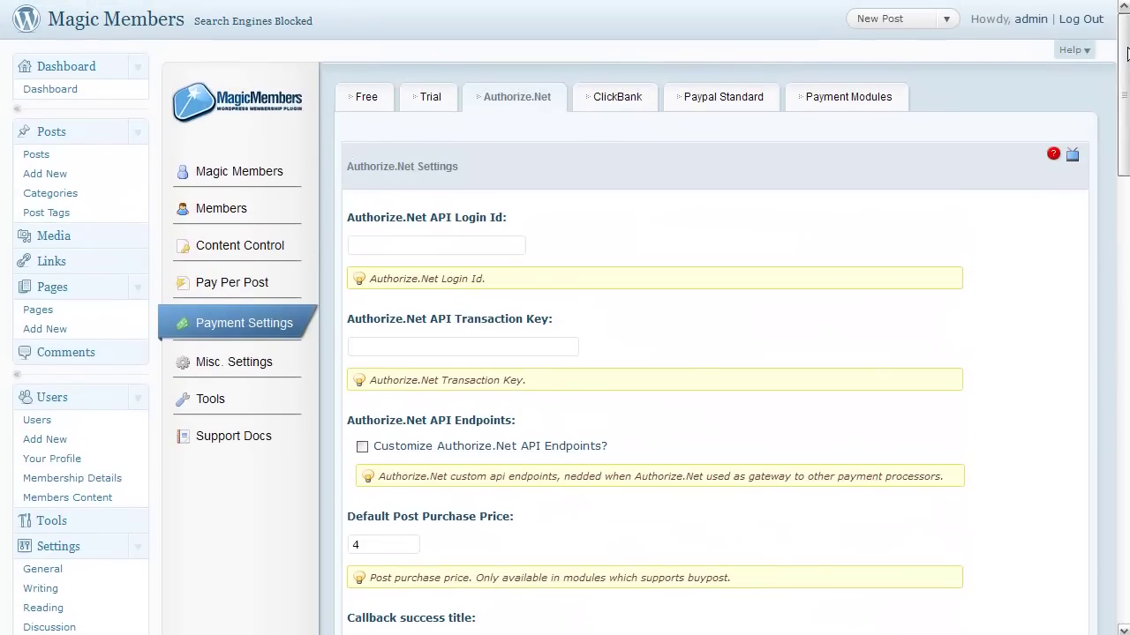
pyautogui.click(761, 108)
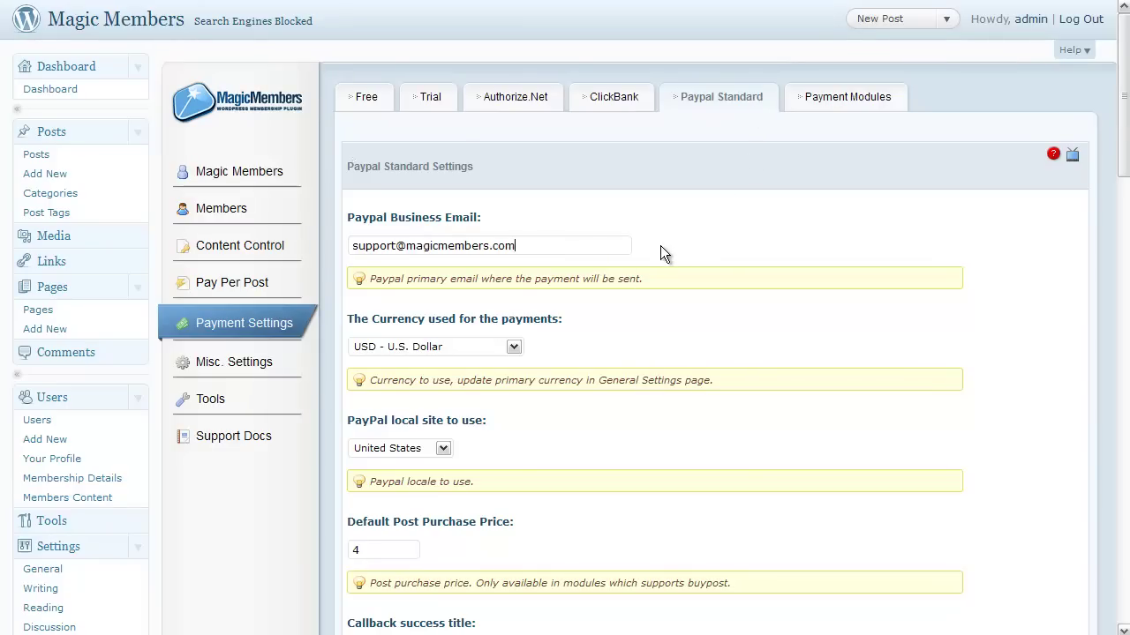
pyautogui.scroll(-2, 658, 245)
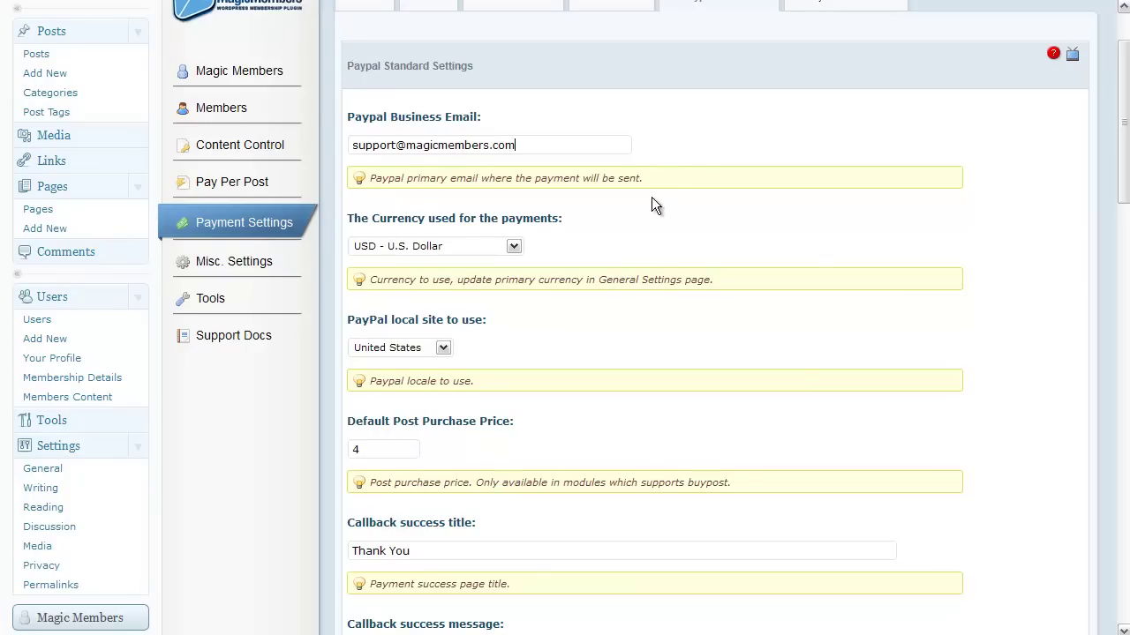
pyautogui.click(514, 250)
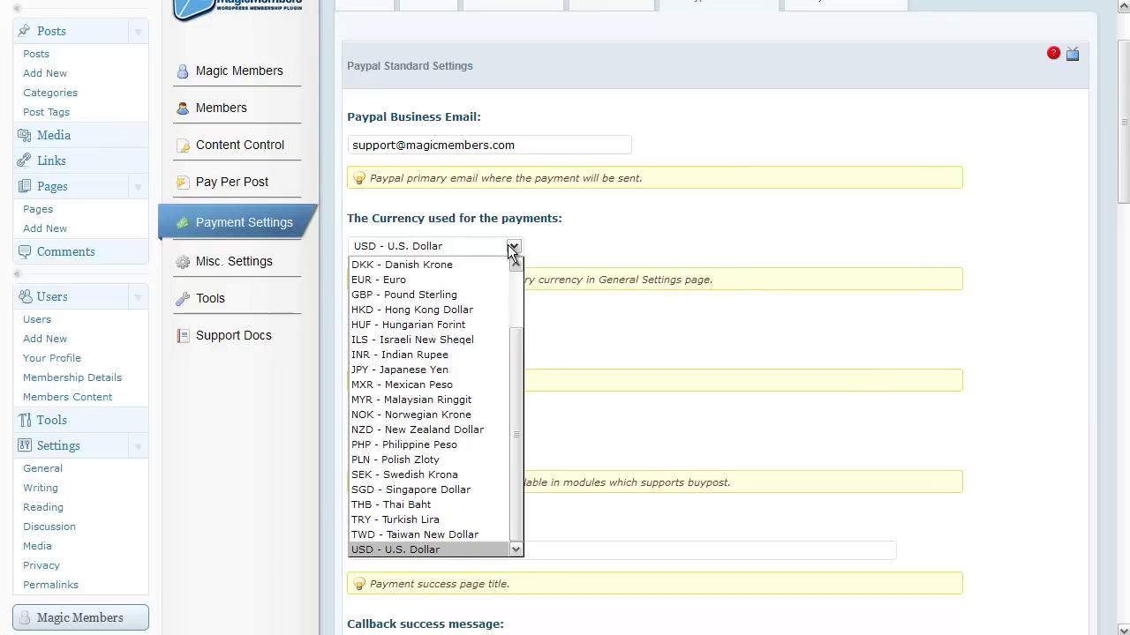
pyautogui.click(513, 247)
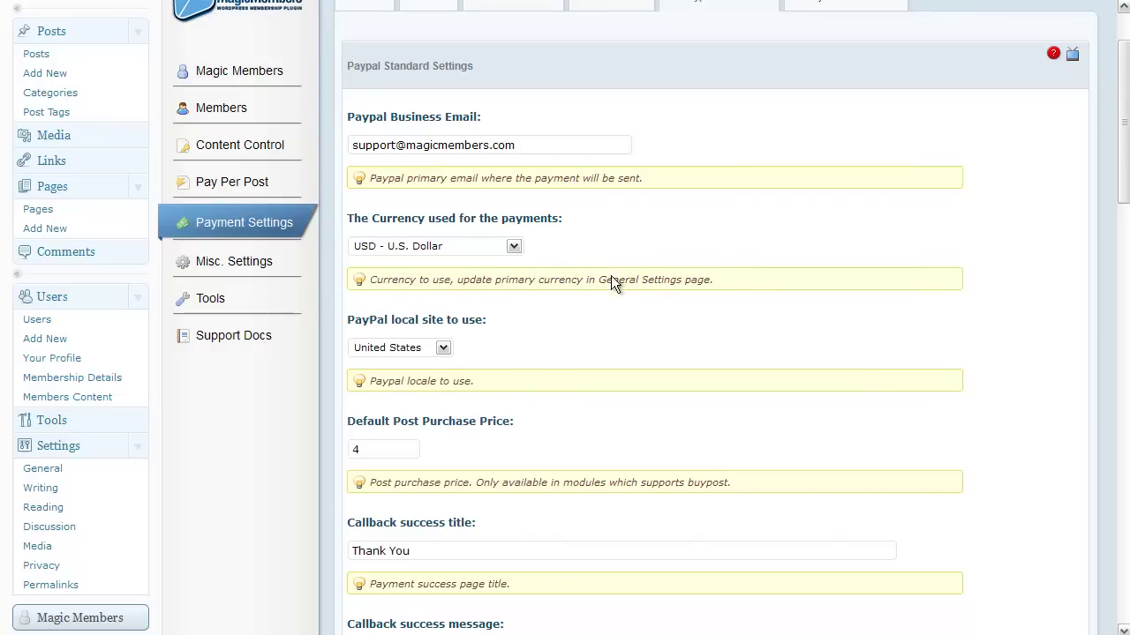
pyautogui.scroll(-2, 613, 342)
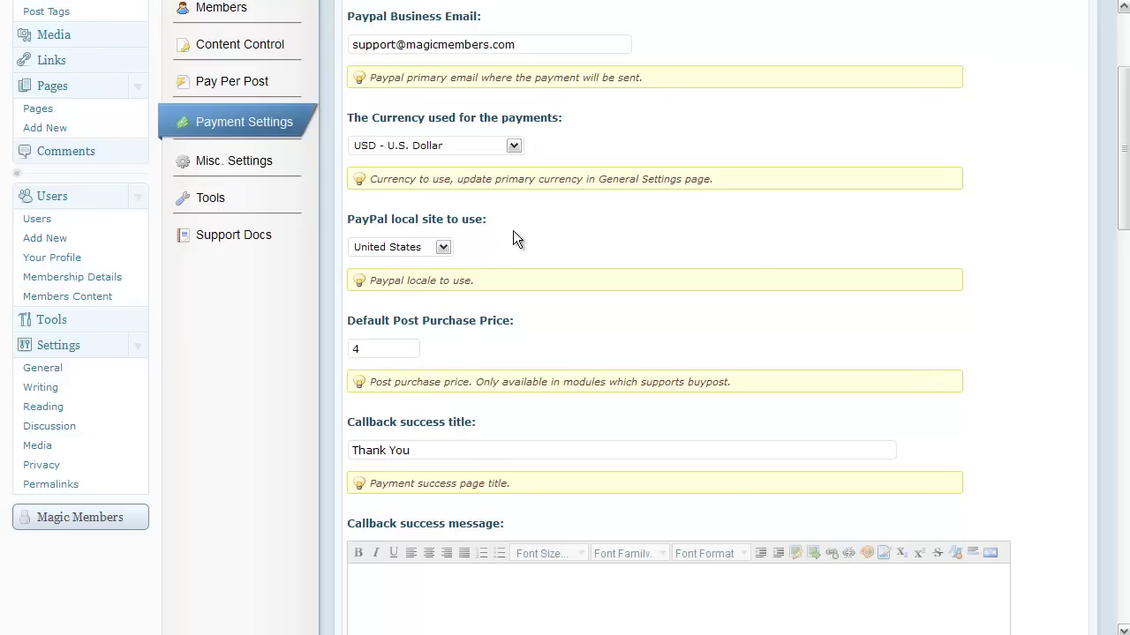
pyautogui.scroll(-2, 513, 232)
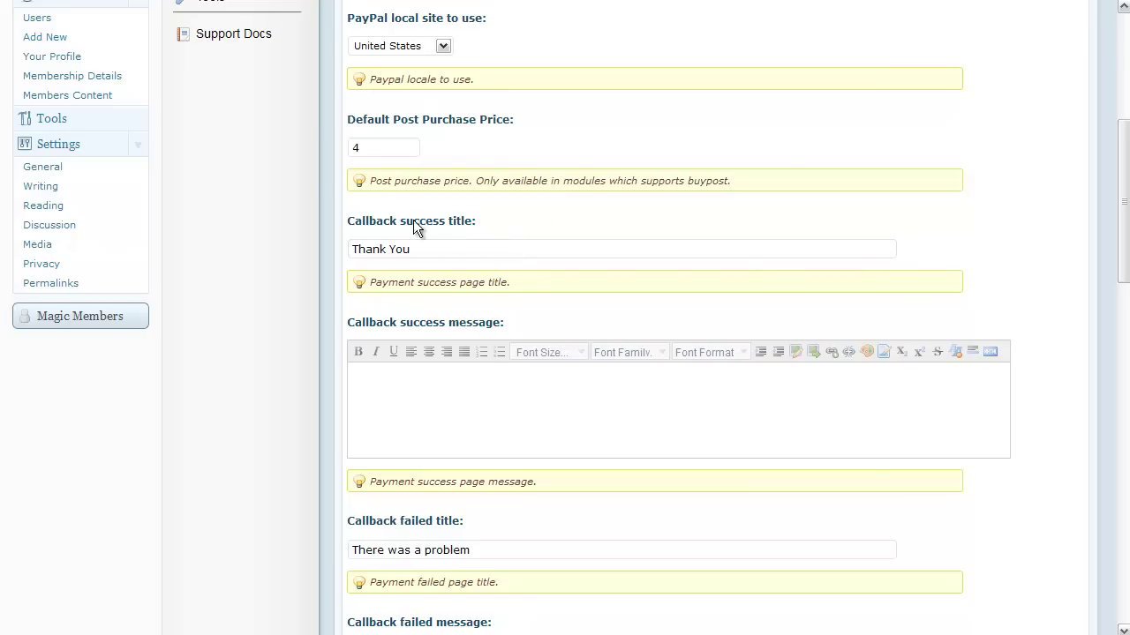
pyautogui.scroll(-2, 515, 298)
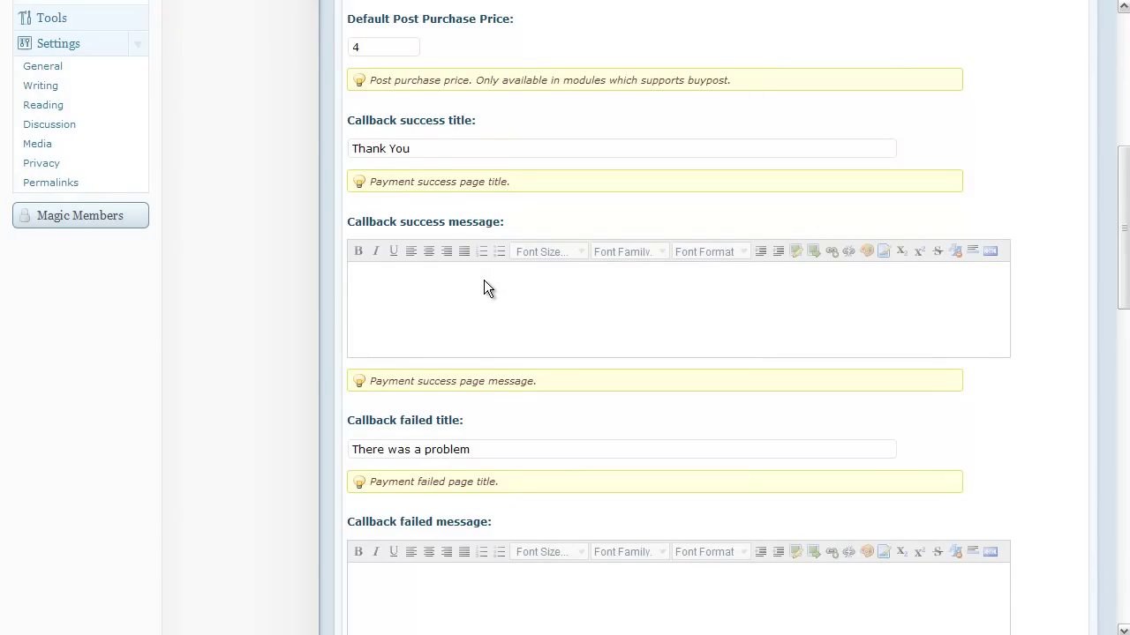
pyautogui.scroll(-6, 484, 283)
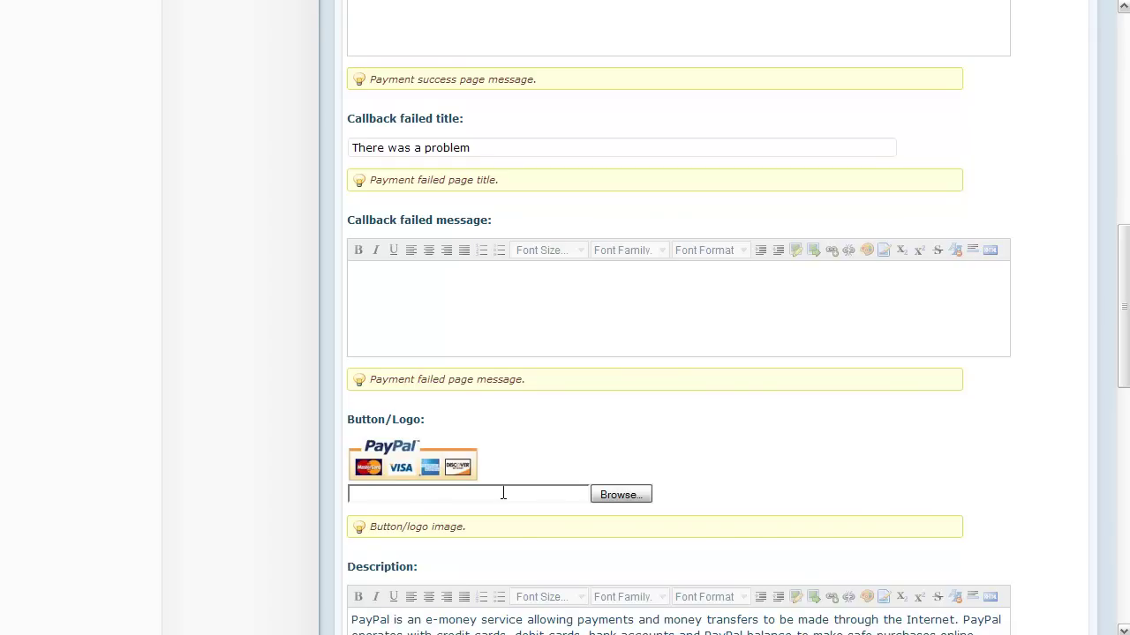
pyautogui.scroll(-2, 503, 494)
pyautogui.scroll(-2, 503, 492)
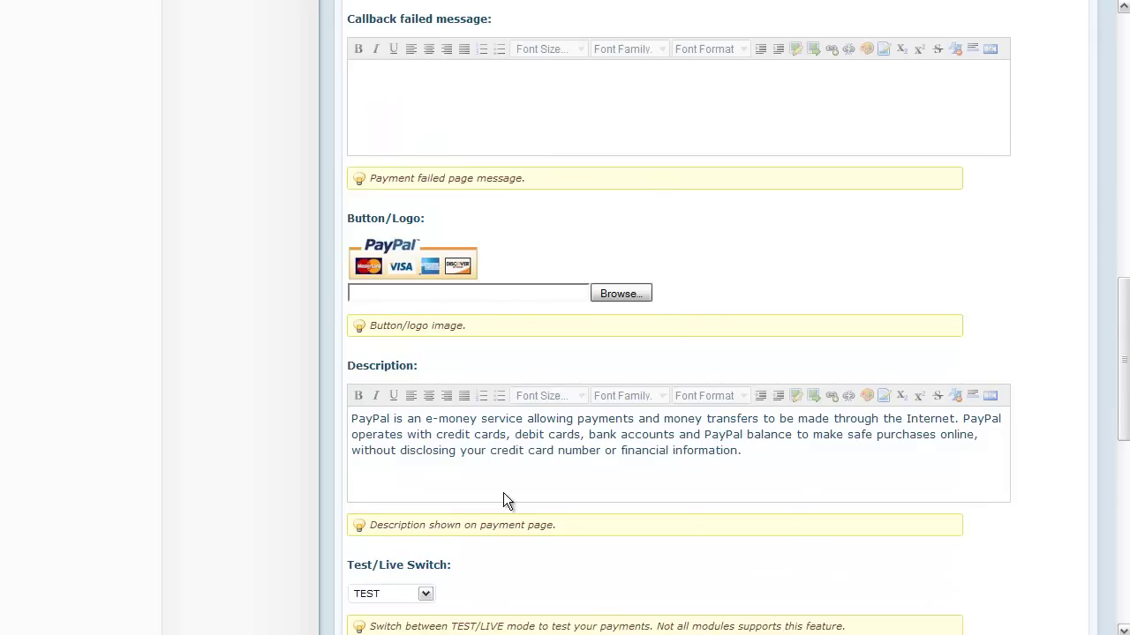
pyautogui.scroll(-4, 503, 492)
pyautogui.scroll(-2, 503, 493)
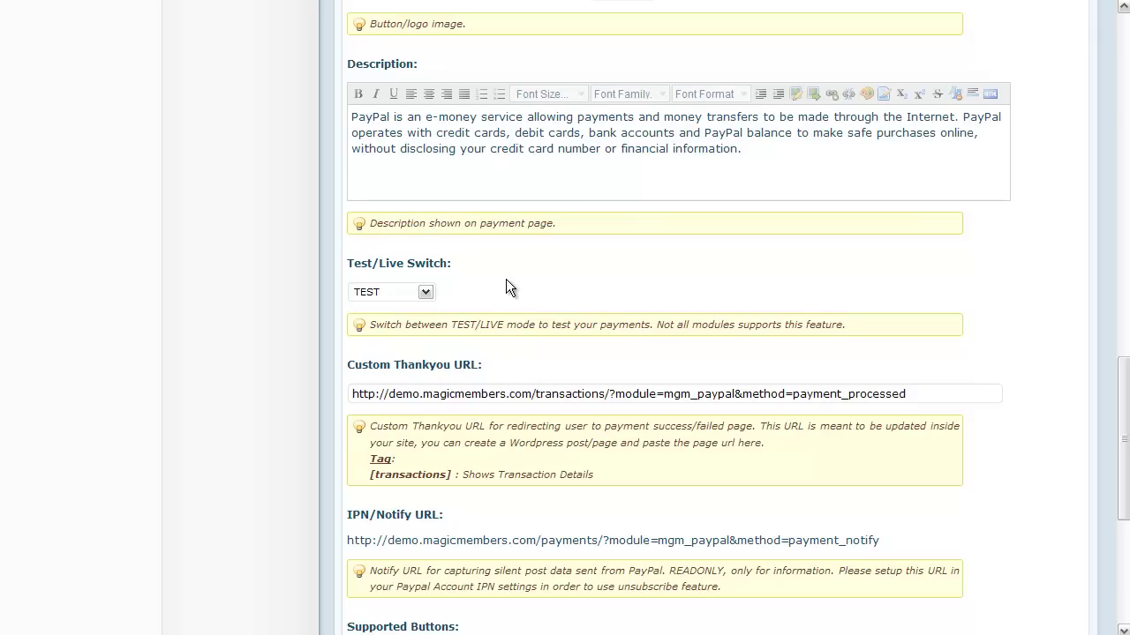
pyautogui.scroll(-1, 506, 287)
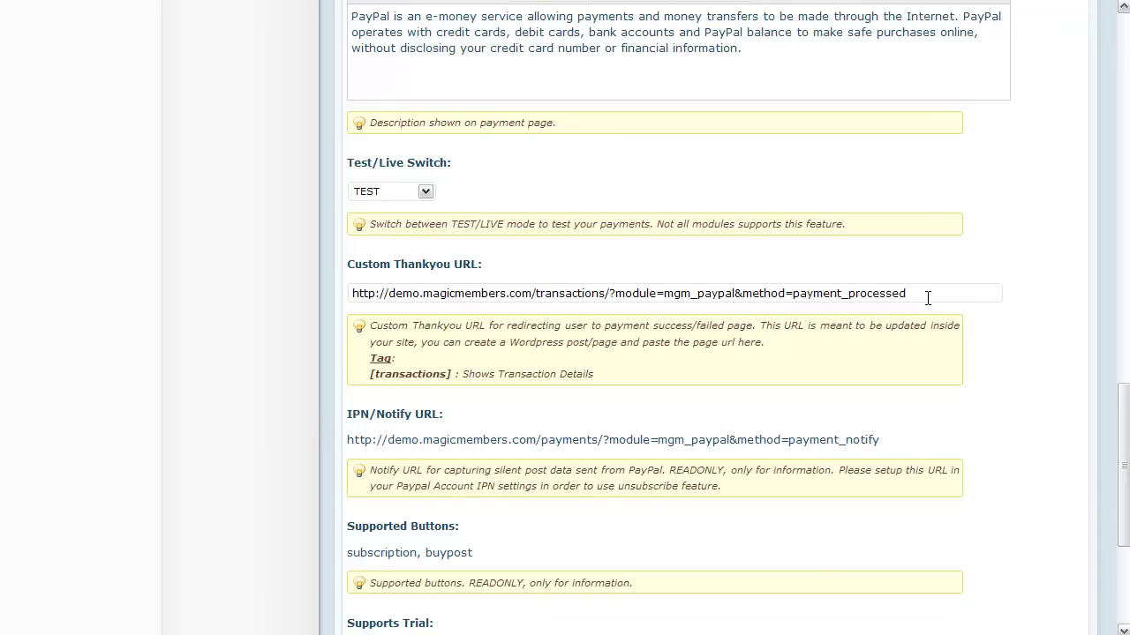
pyautogui.scroll(-3, 928, 298)
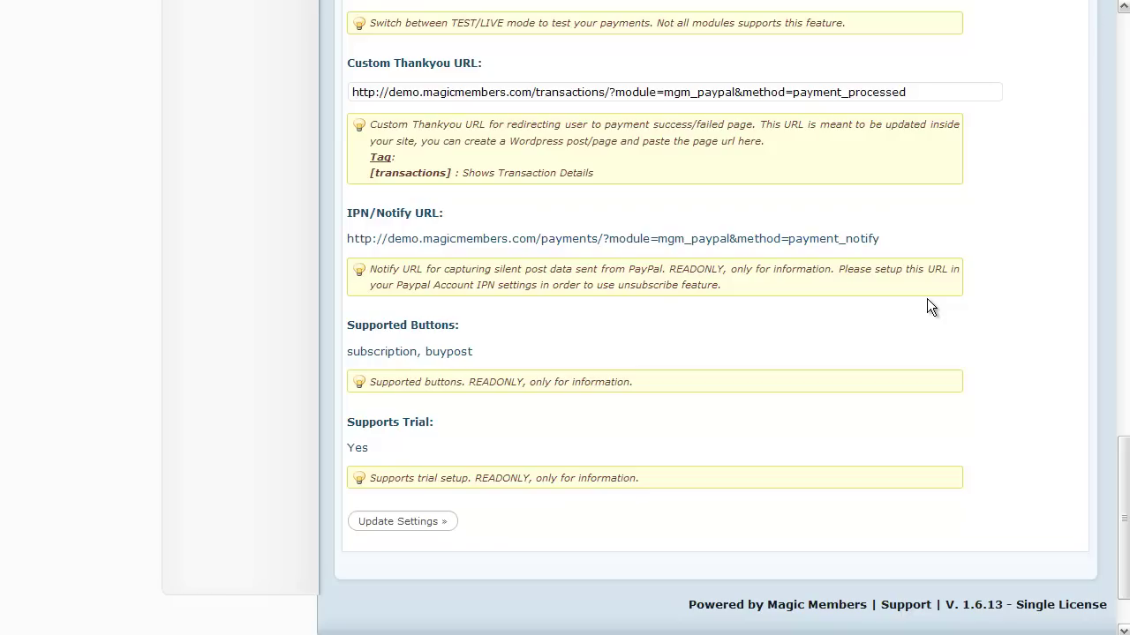
pyautogui.scroll(-2, 854, 345)
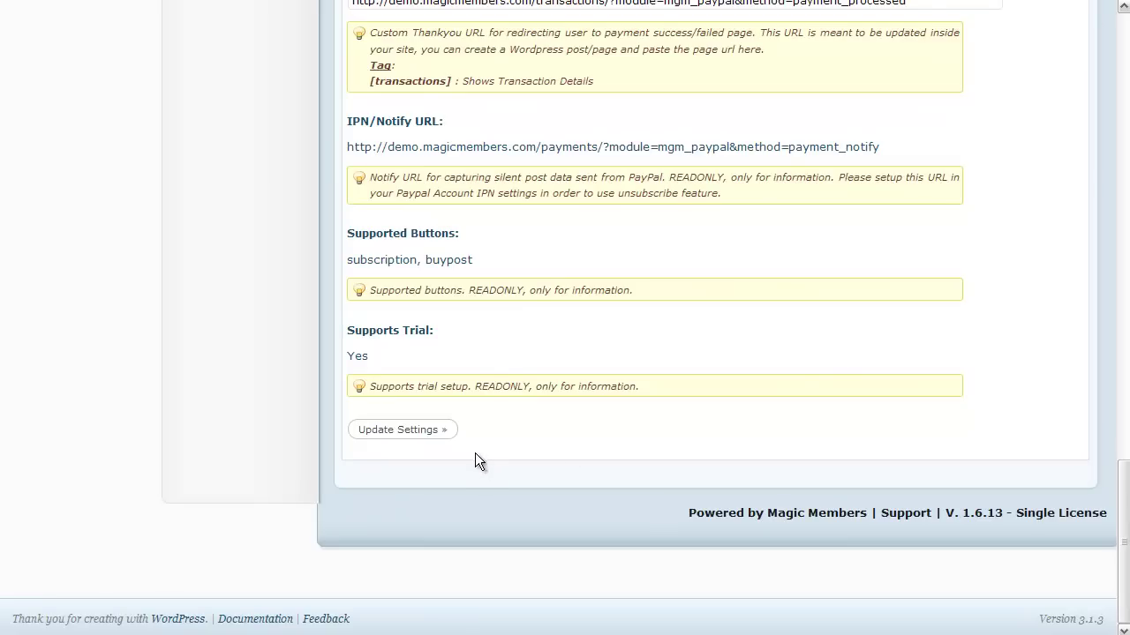
pyautogui.scroll(20, 592, 449)
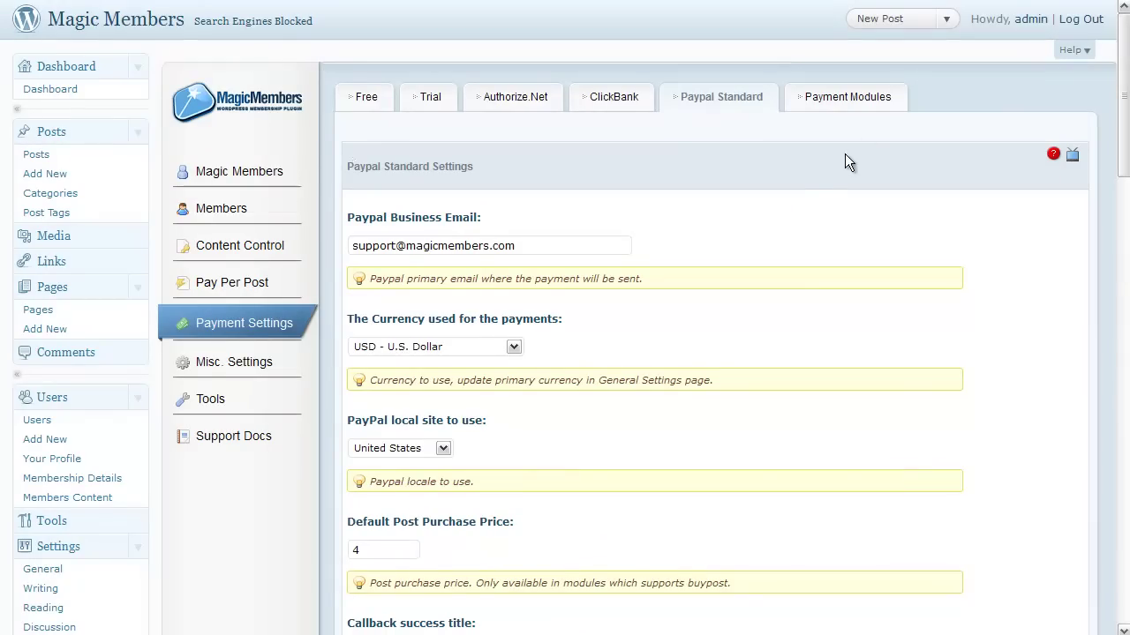
# Open the ClickBank settings tab and check its empty credentials and post purchase price 4.
pyautogui.click(616, 101)
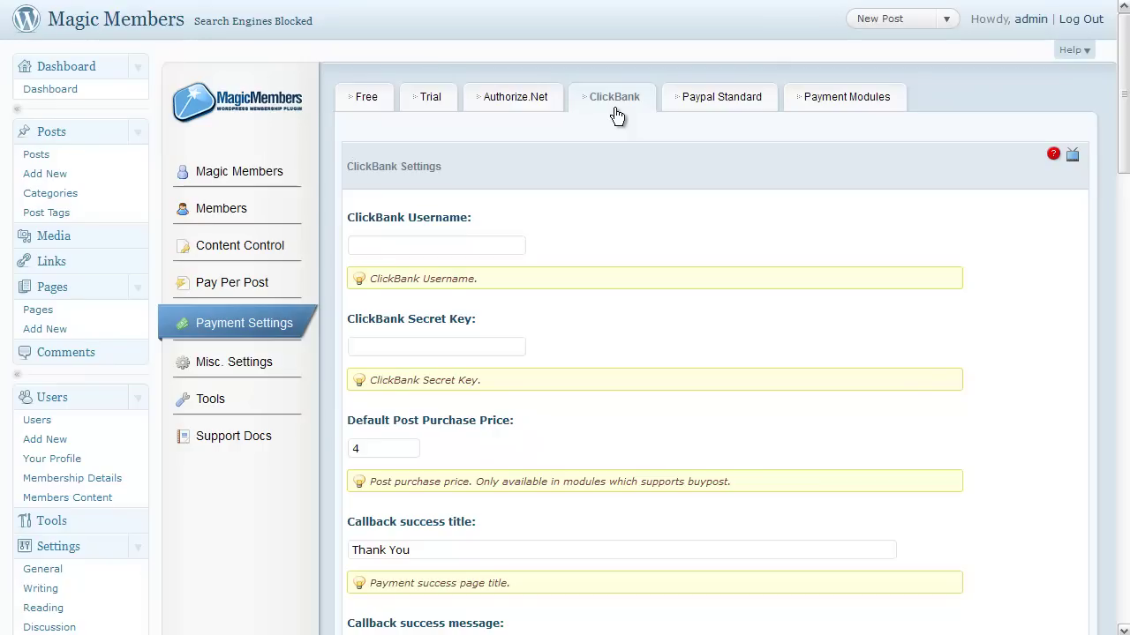
pyautogui.scroll(-3, 600, 201)
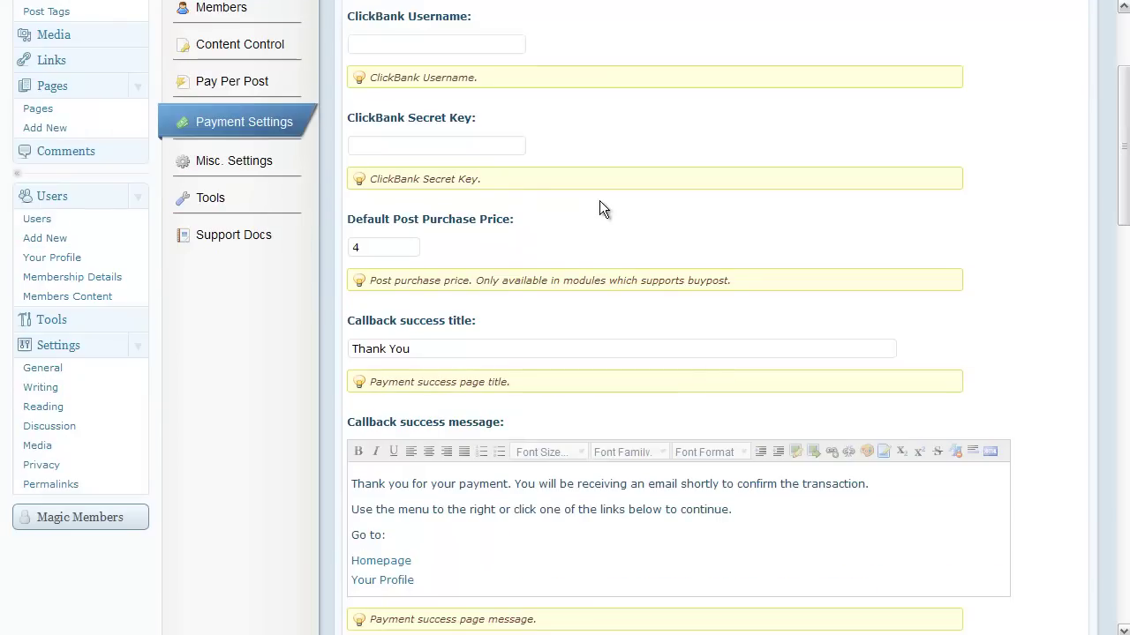
pyautogui.scroll(-4, 600, 209)
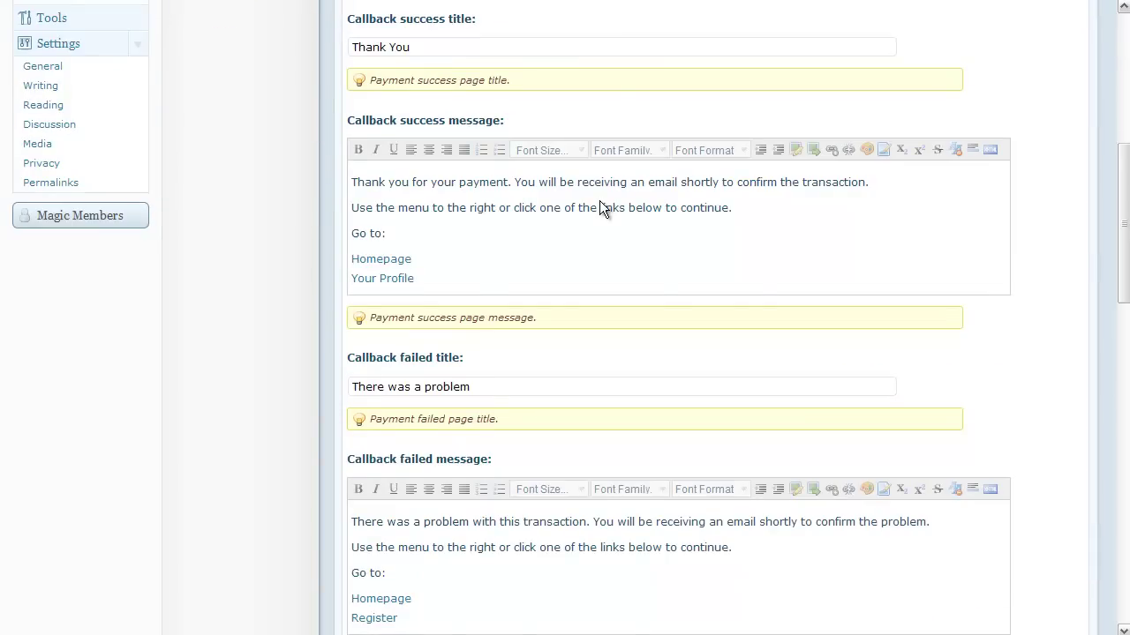
pyautogui.scroll(4, 599, 200)
pyautogui.scroll(2, 591, 189)
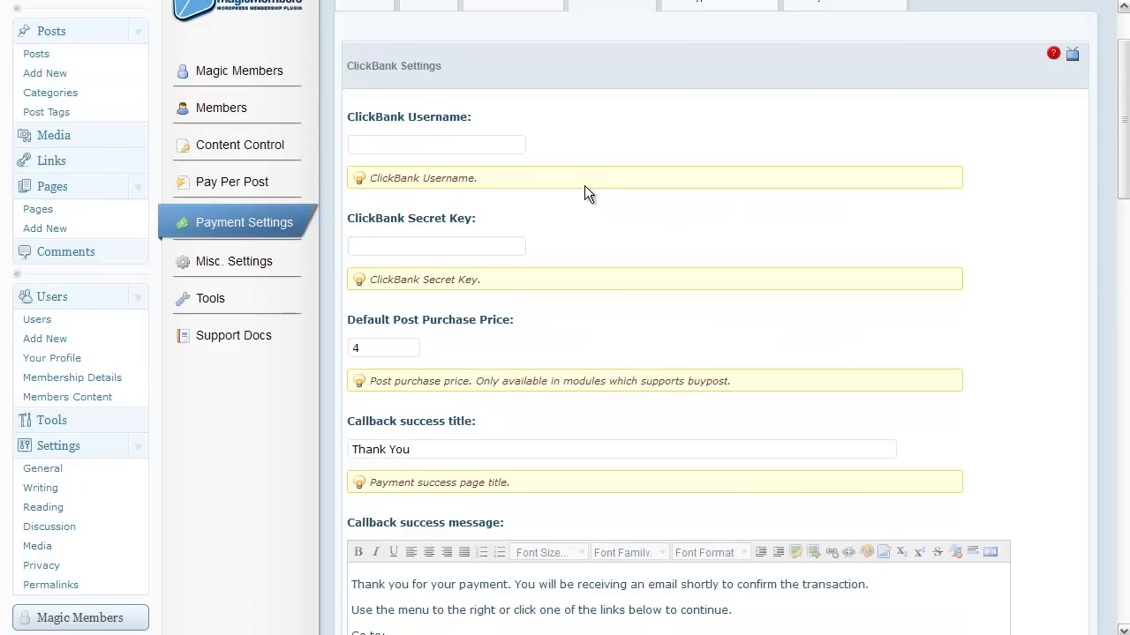
# Look over the ClickBank callback, logo, description, URL fields and TEST mode at the bottom.
pyautogui.scroll(-3, 524, 238)
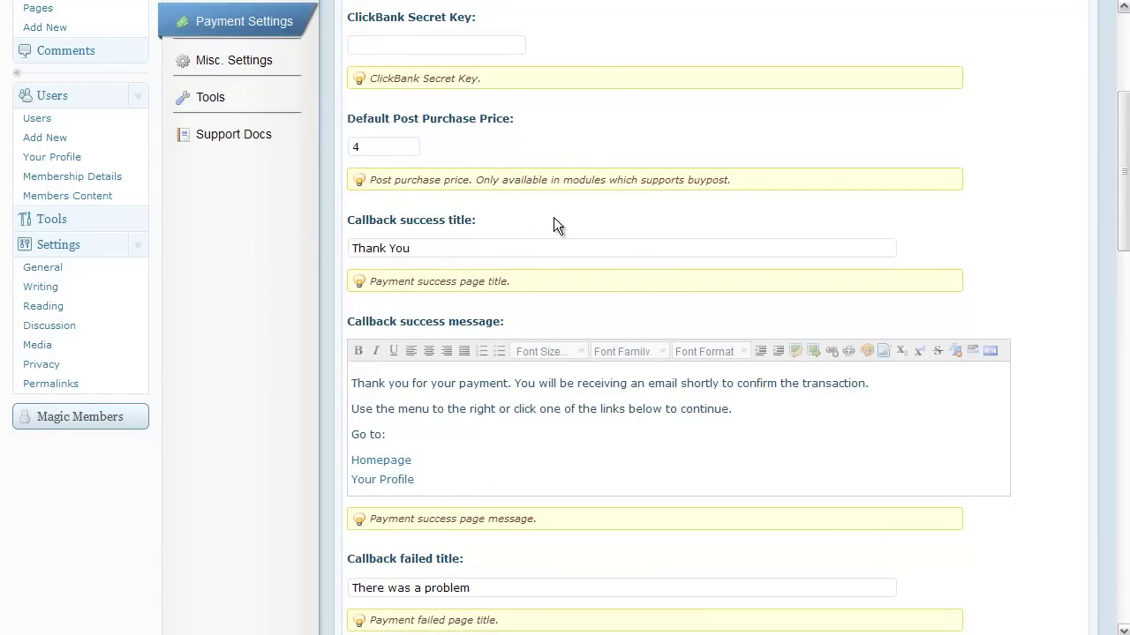
pyautogui.scroll(-3, 554, 217)
pyautogui.scroll(-3, 548, 215)
pyautogui.scroll(-6, 547, 215)
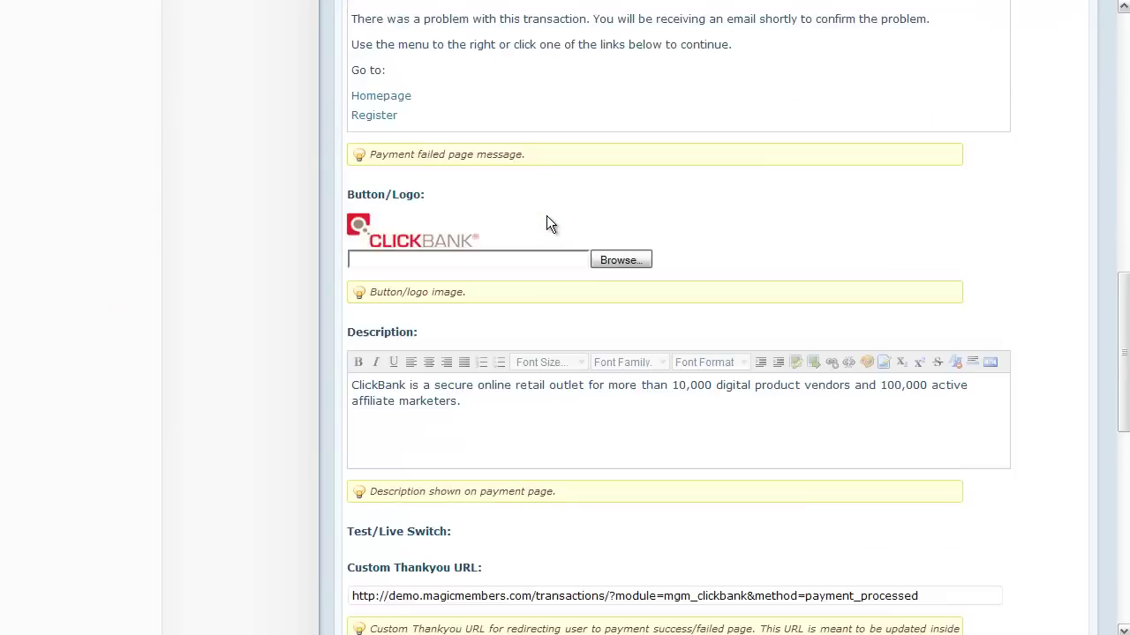
pyautogui.scroll(-5, 542, 221)
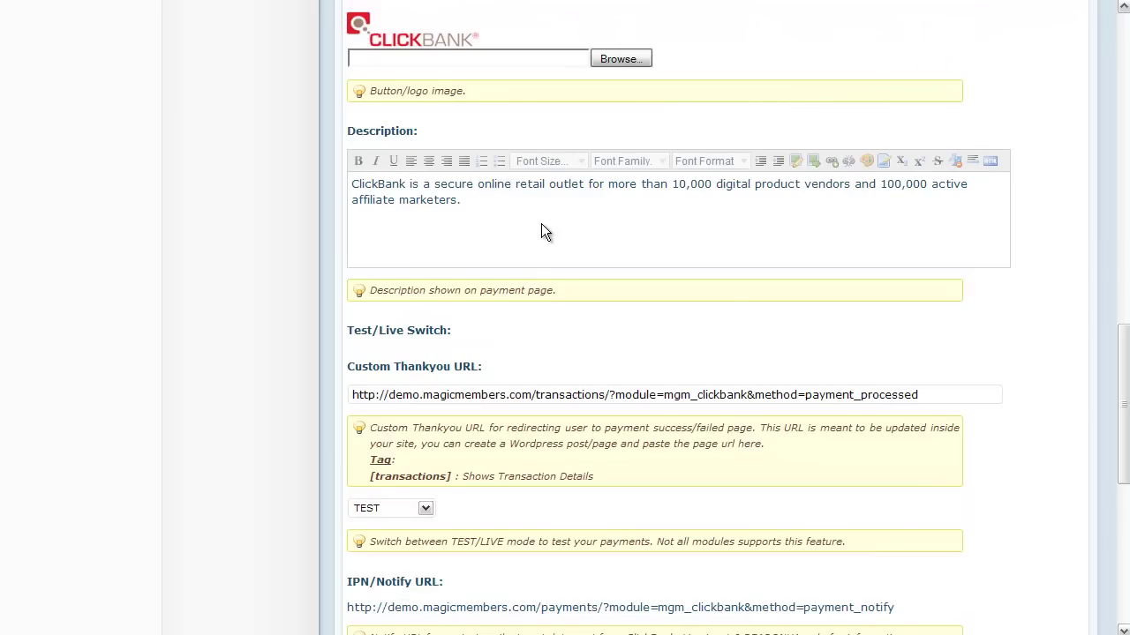
pyautogui.scroll(-3, 537, 247)
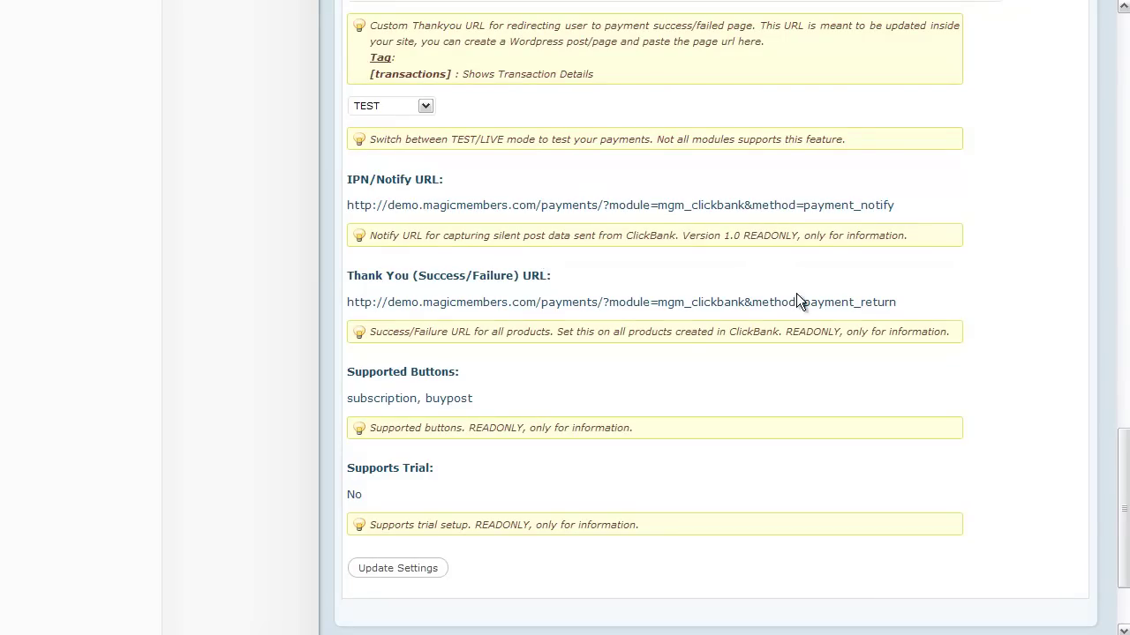
pyautogui.scroll(-2, 675, 303)
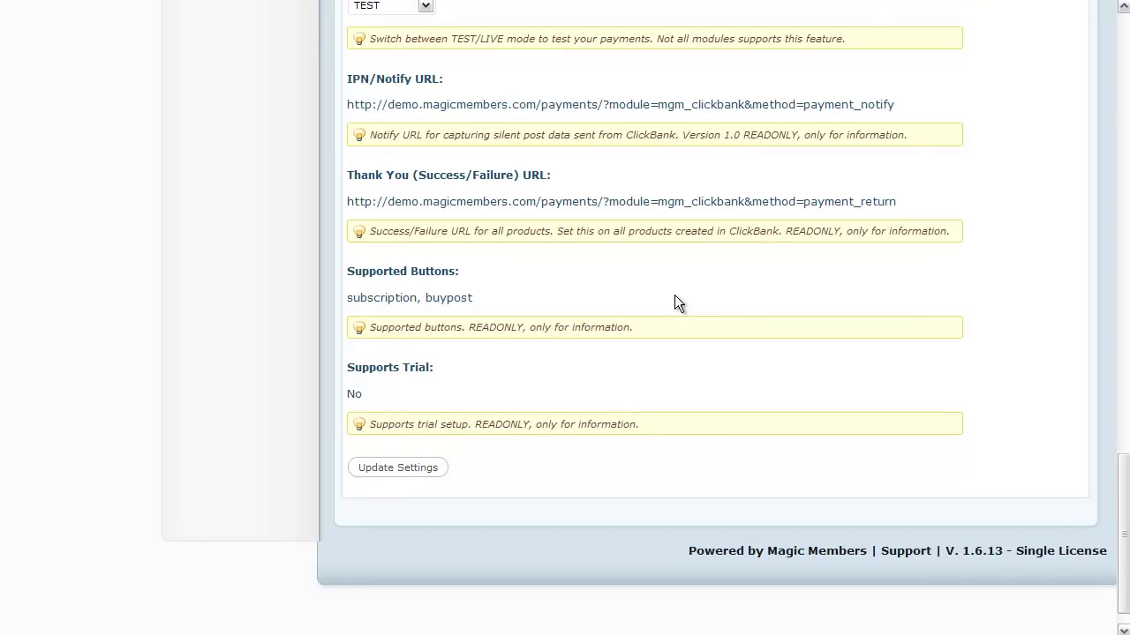
pyautogui.scroll(-1, 674, 300)
pyautogui.scroll(5, 674, 295)
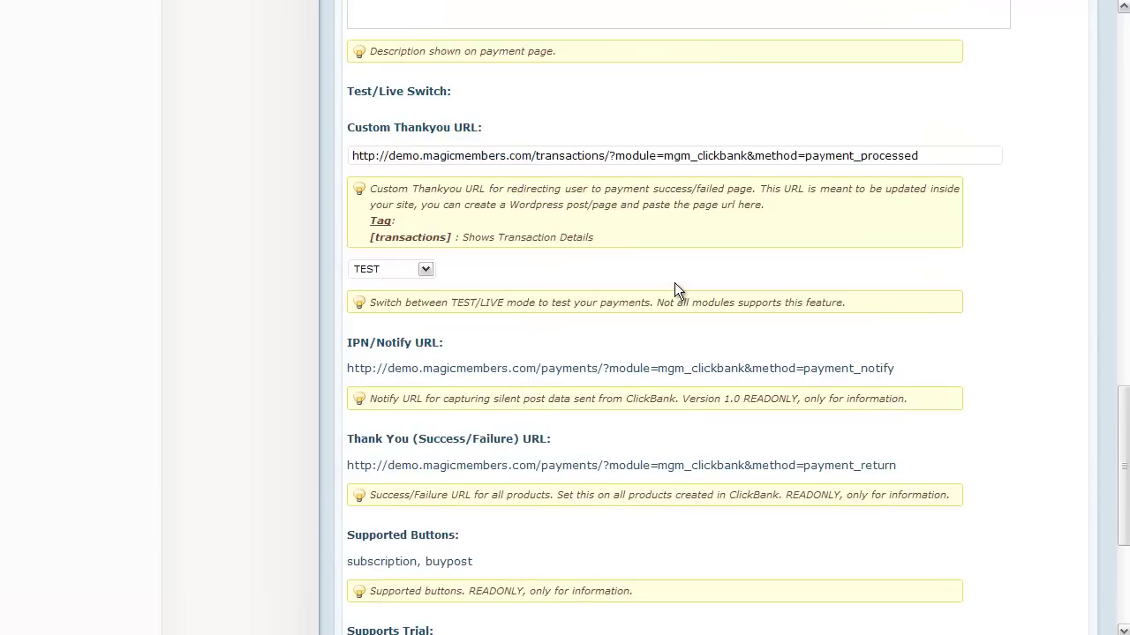
pyautogui.scroll(20, 674, 282)
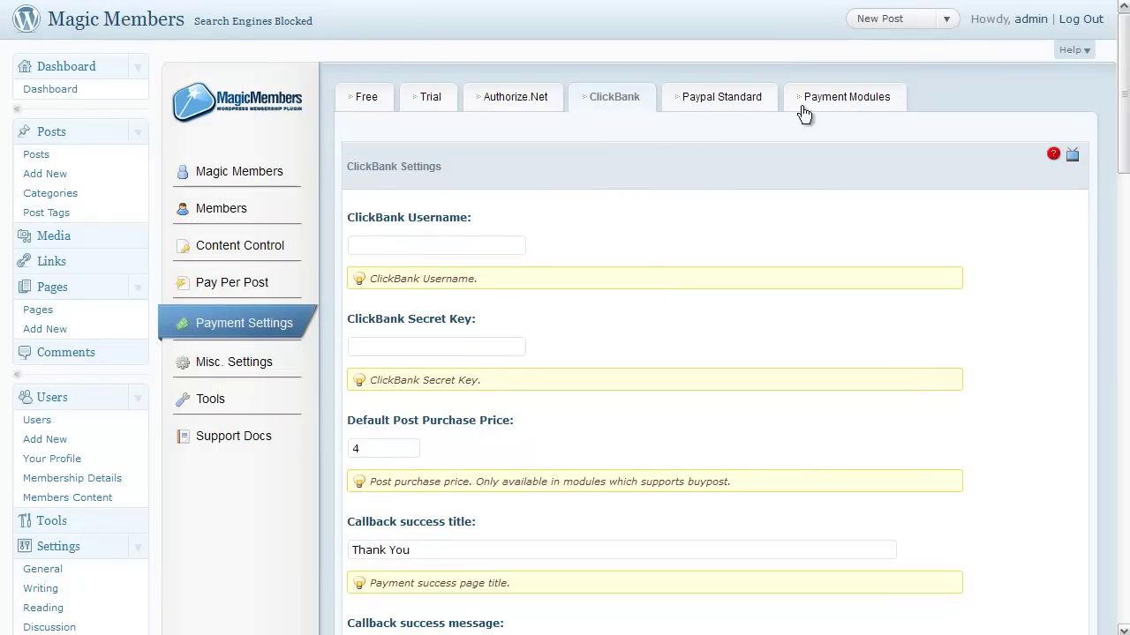
# Open Content Control's Custom User Fields and review the active system fields from First Name to City.
pyautogui.click(249, 253)
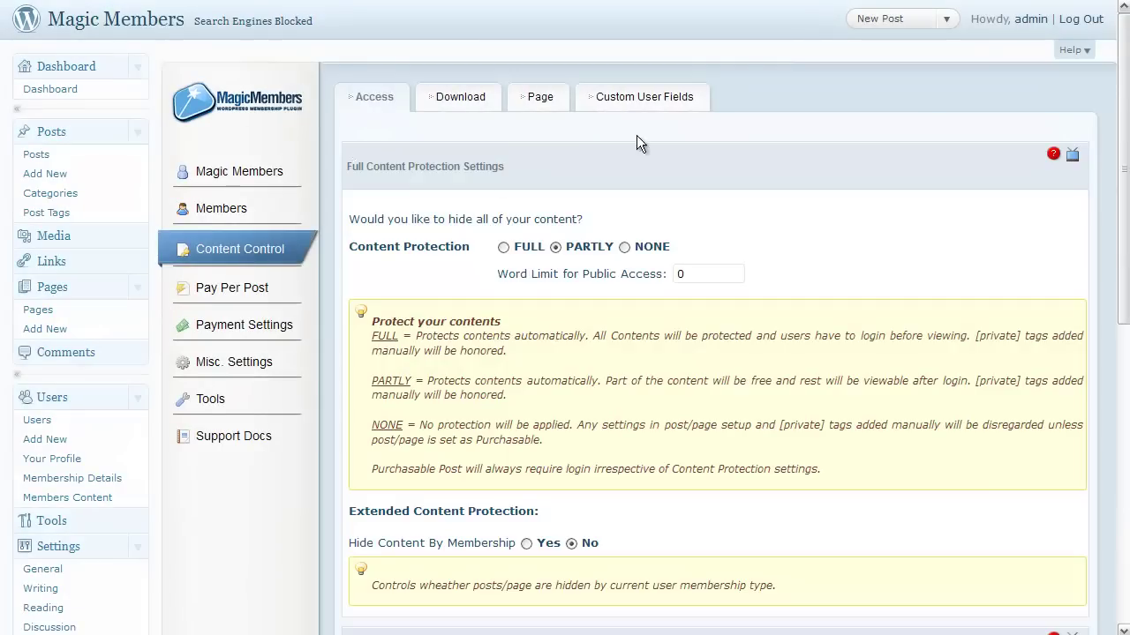
pyautogui.click(685, 97)
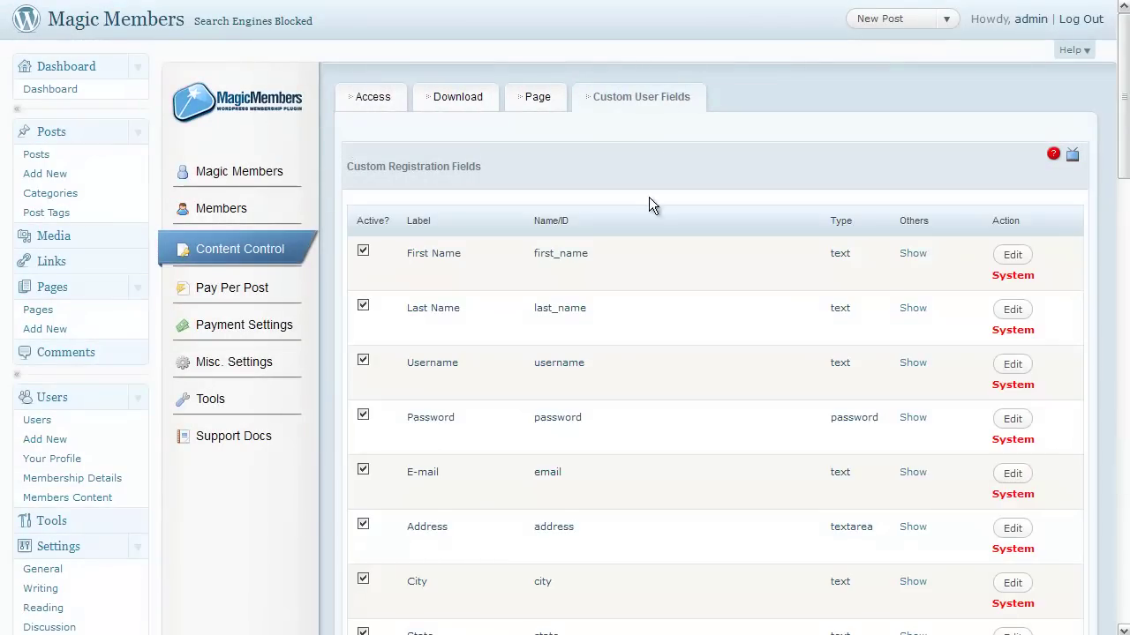
pyautogui.scroll(-2, 615, 309)
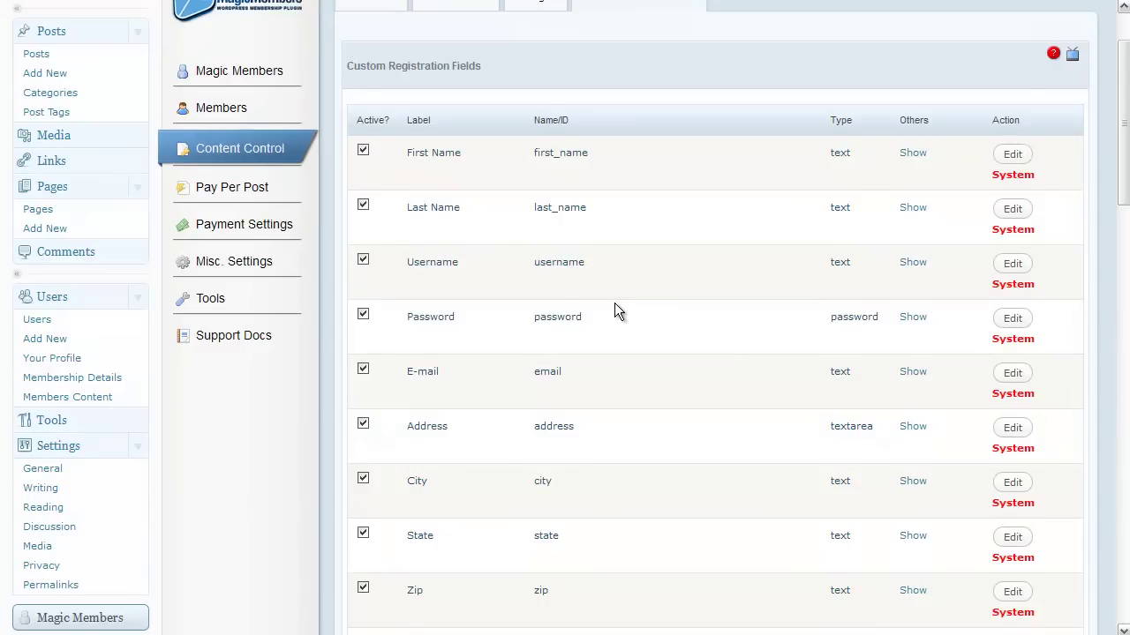
pyautogui.scroll(-2, 615, 309)
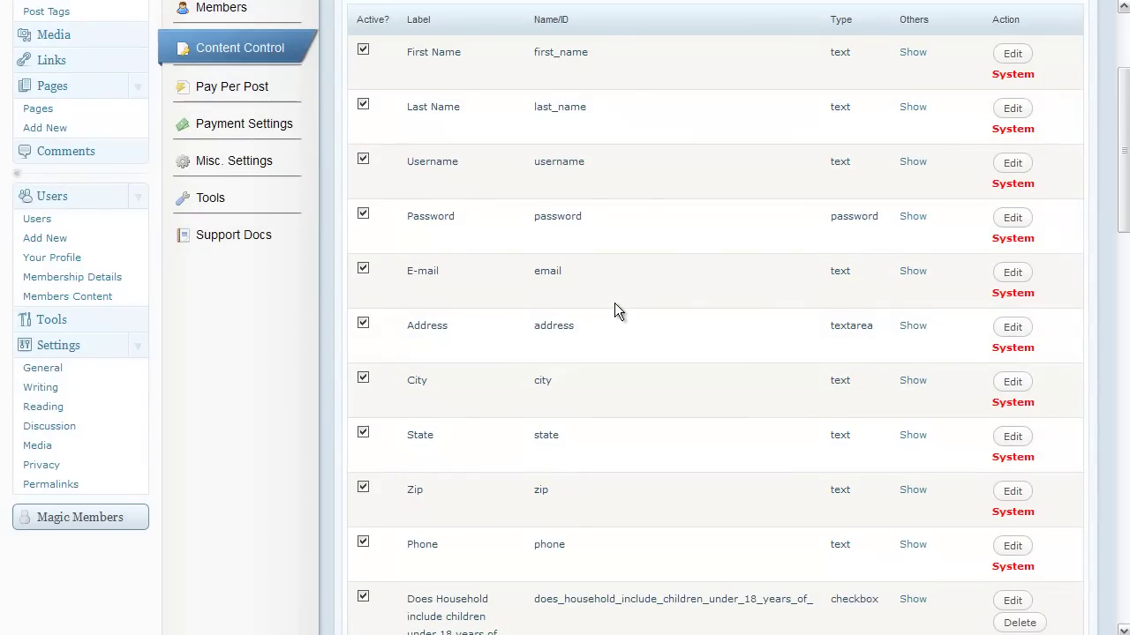
pyautogui.scroll(-2, 609, 309)
pyautogui.scroll(-2, 601, 319)
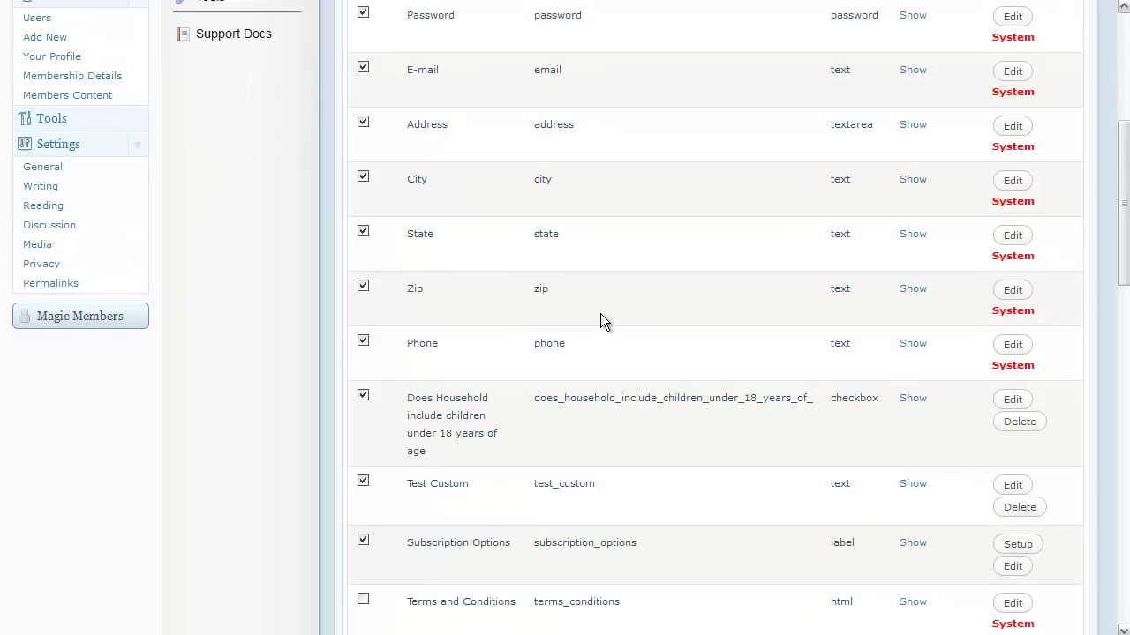
pyautogui.scroll(-8, 602, 321)
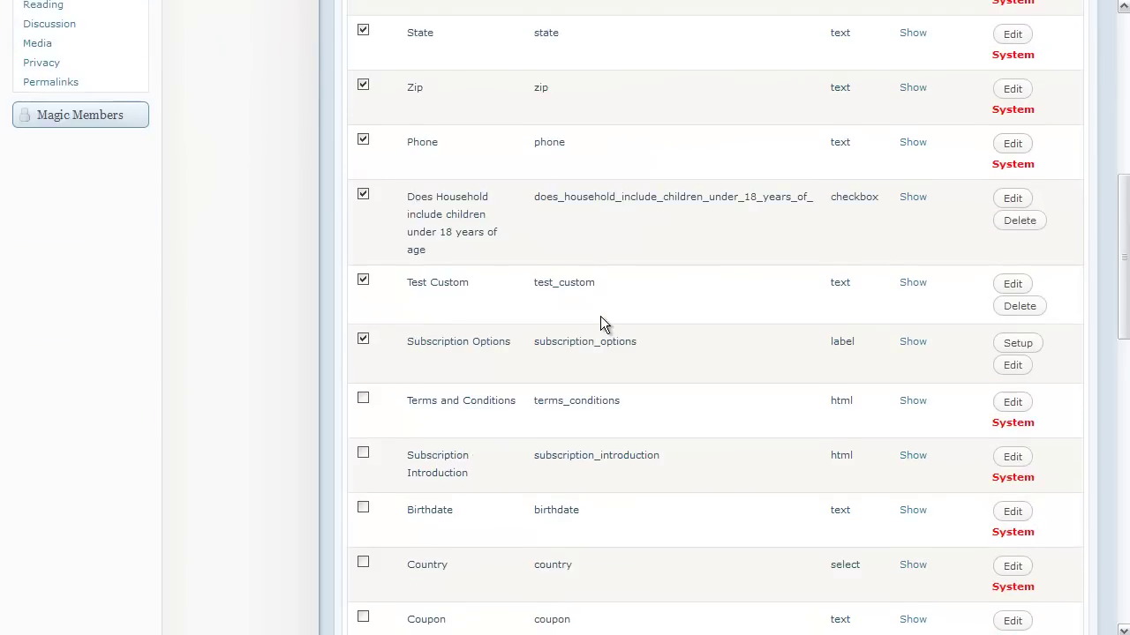
pyautogui.scroll(13, 600, 315)
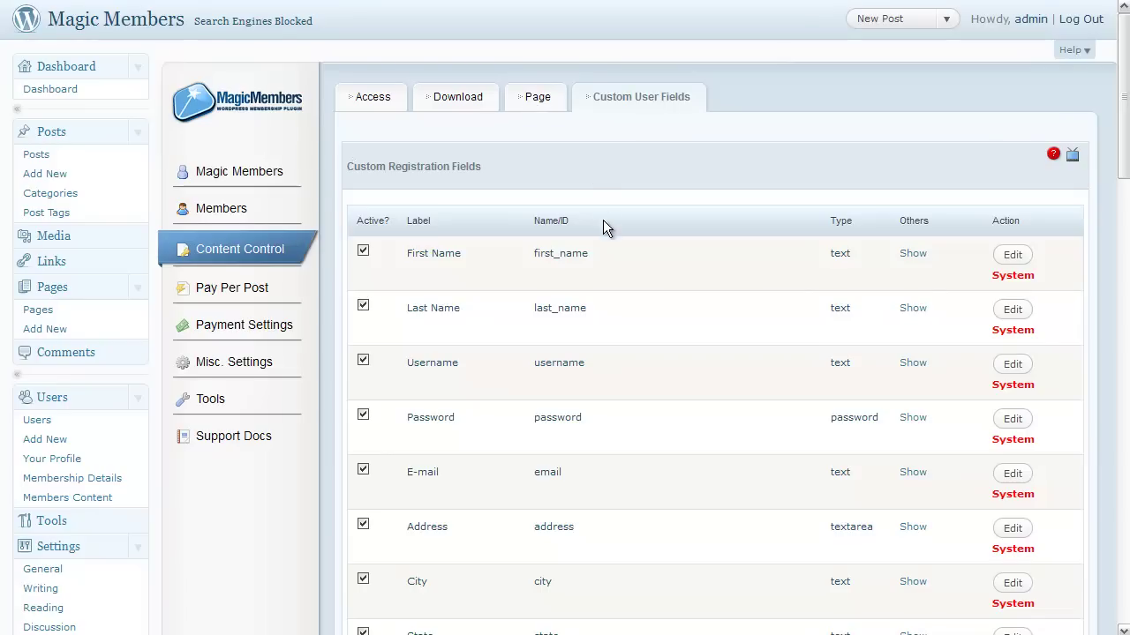
pyautogui.scroll(-5, 602, 251)
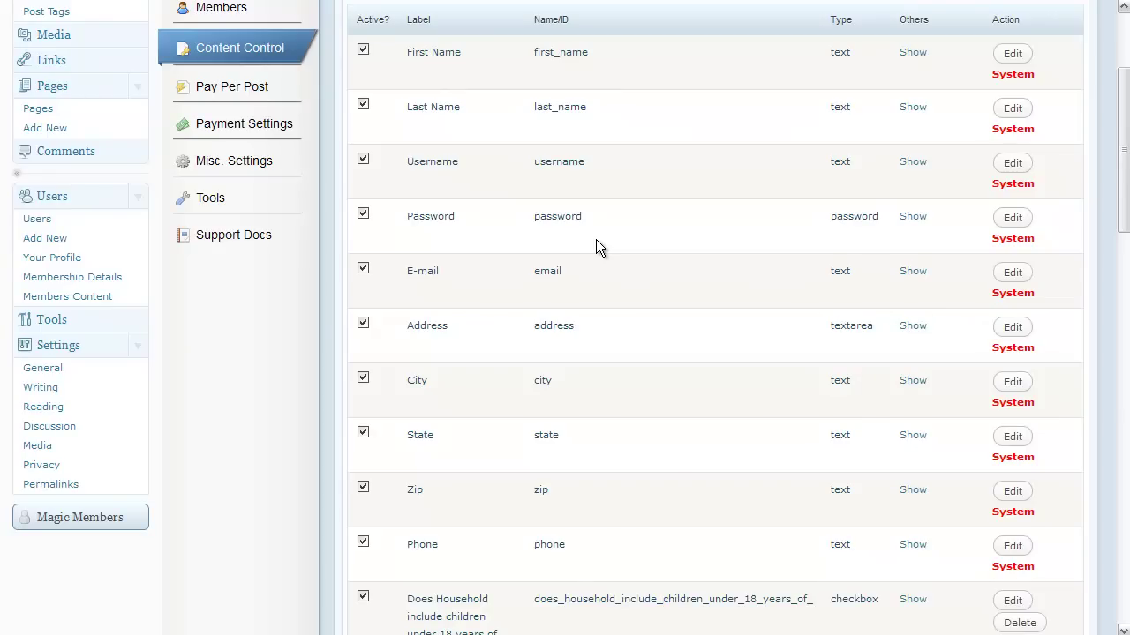
pyautogui.scroll(3, 596, 239)
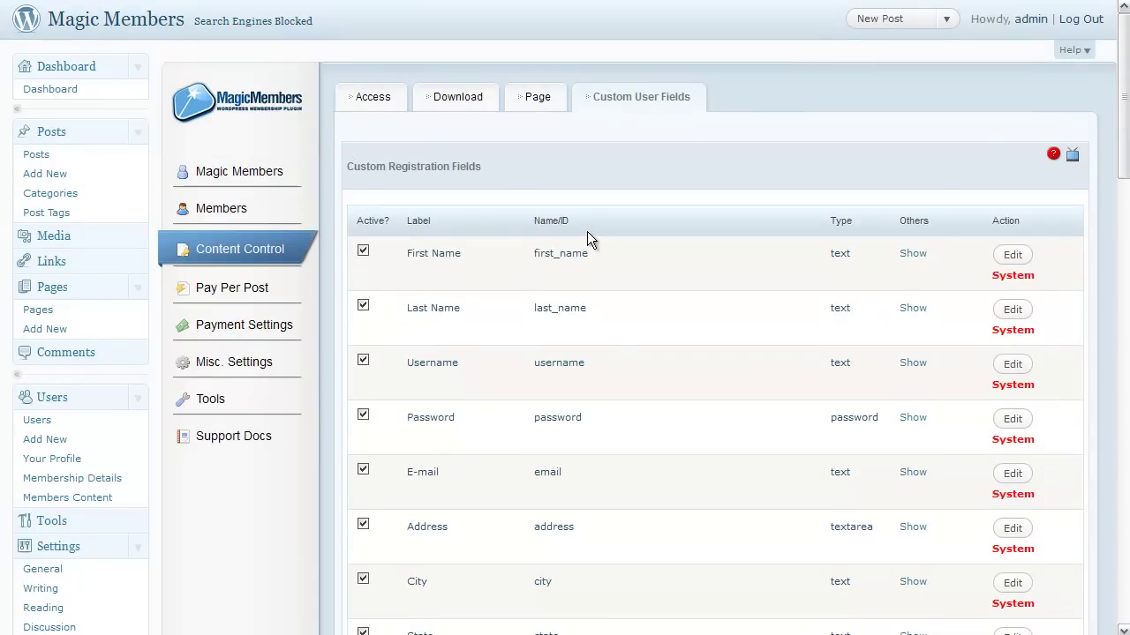